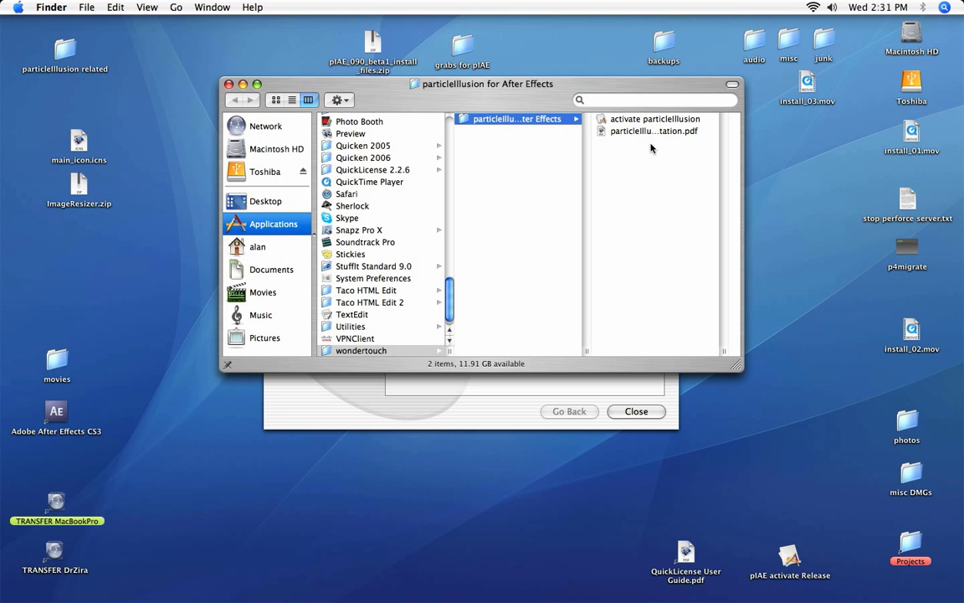
# Step: Open the particleIllusion documentation PDF from the particleIllusion for After Effects folder
pyautogui.click(608, 131)
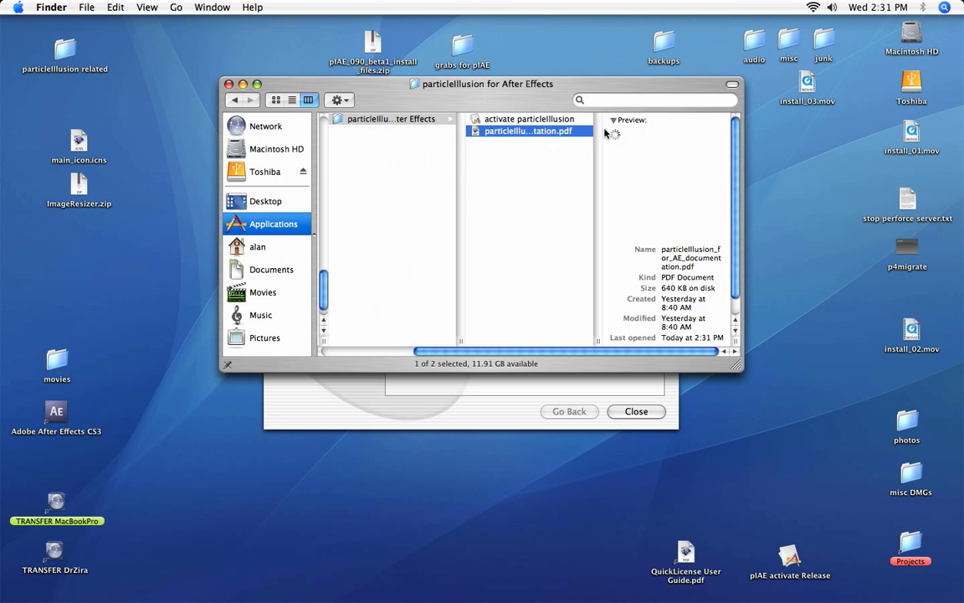
pyautogui.press('super+o')
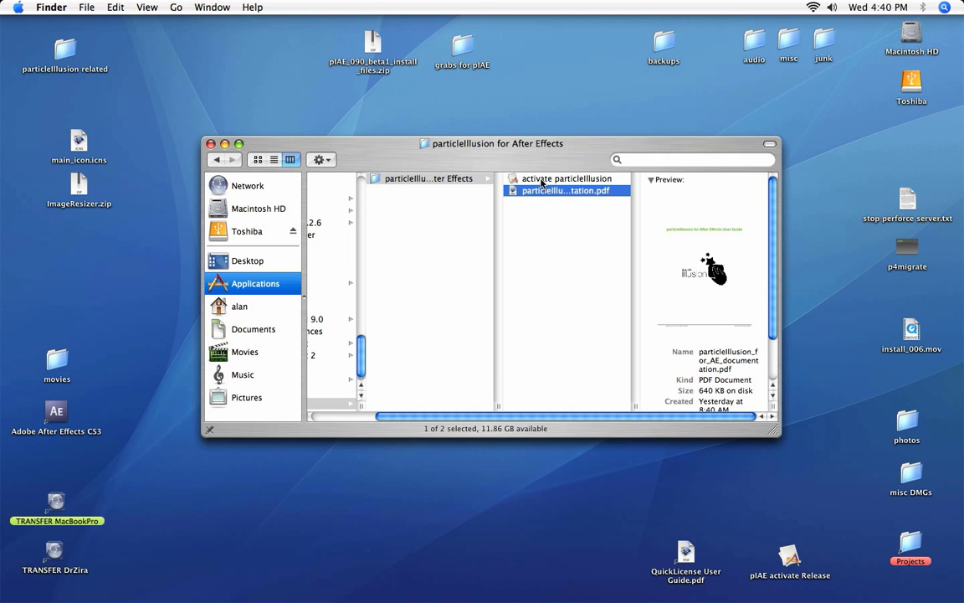
# Step: Launch the particleIllusion activation utility and move its window to the screen centre
pyautogui.doubleClick(540, 180)
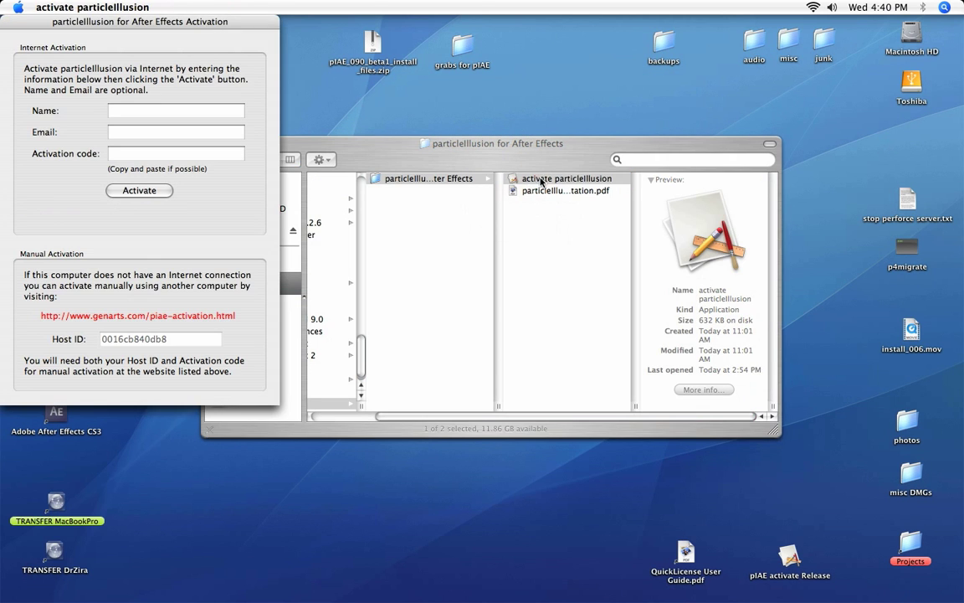
pyautogui.moveTo(232, 22); pyautogui.dragTo(555, 96)
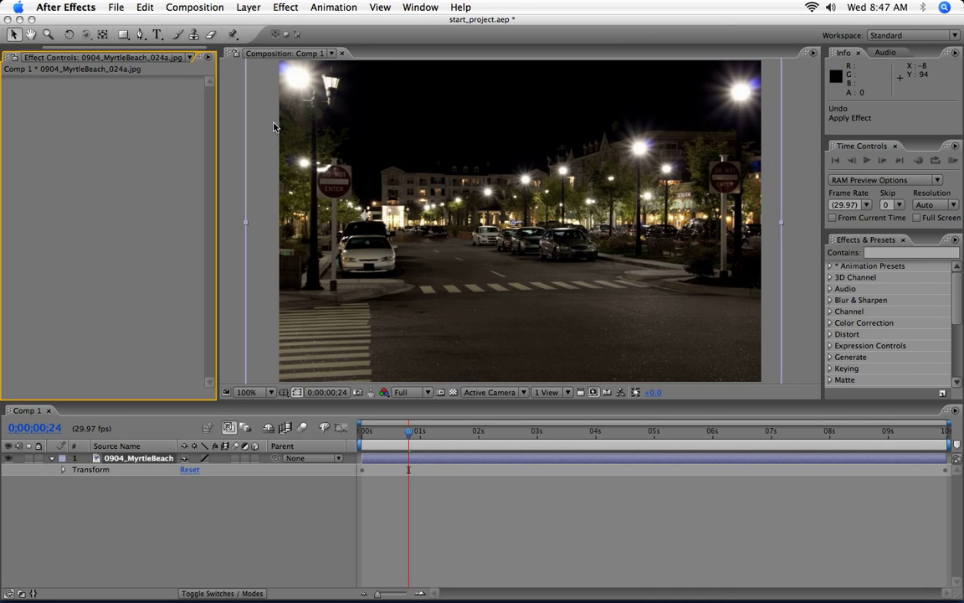
# Step: Apply Effect > wondertouch > particleIllusion to the night street footage layer
pyautogui.click(284, 7)
pyautogui.moveTo(355, 324)
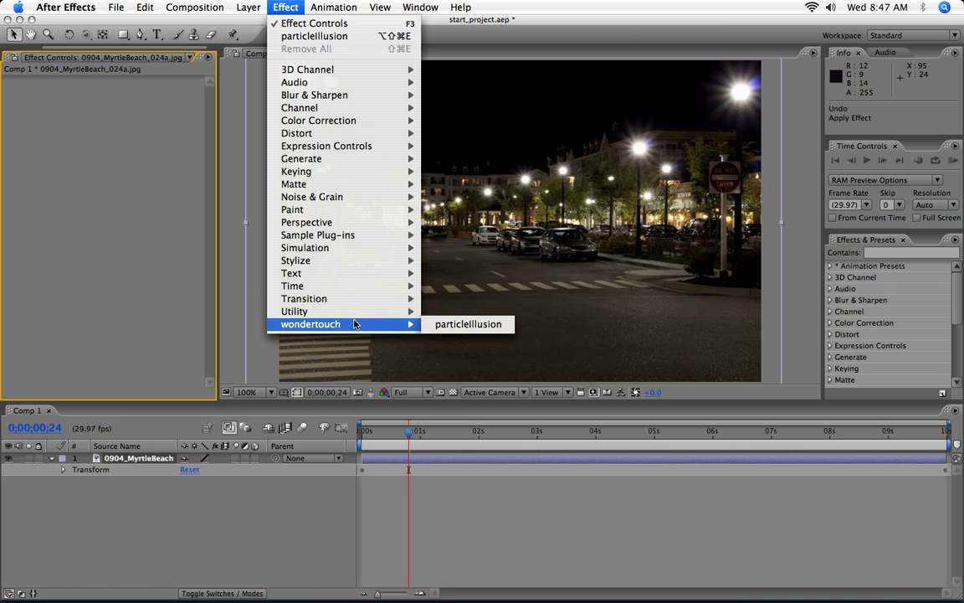
pyautogui.click(456, 326)
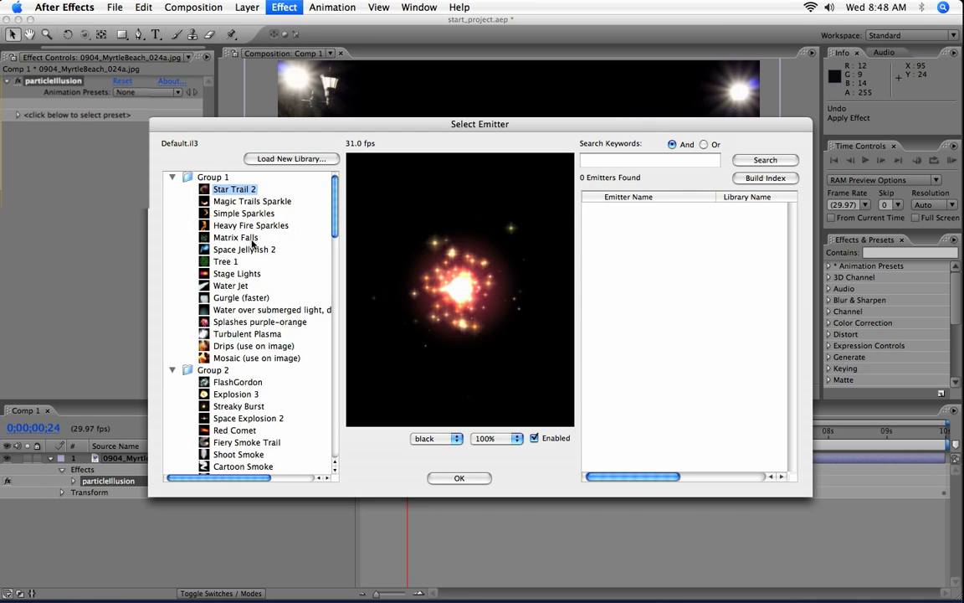
# Step: Preview the Boiling Fury Fire, Sparks variations 05 (mb), Ethereal Aura v.2 and Warp Pool 07 emitters
pyautogui.moveTo(332, 213); pyautogui.dragTo(339, 333)
pyautogui.click(231, 193)
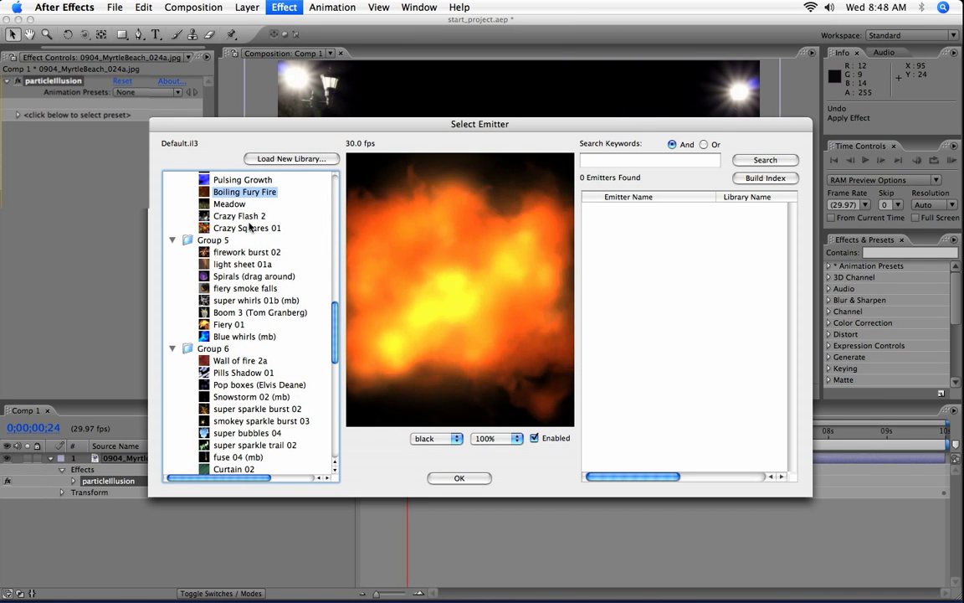
pyautogui.scroll(-8, 326, 370)
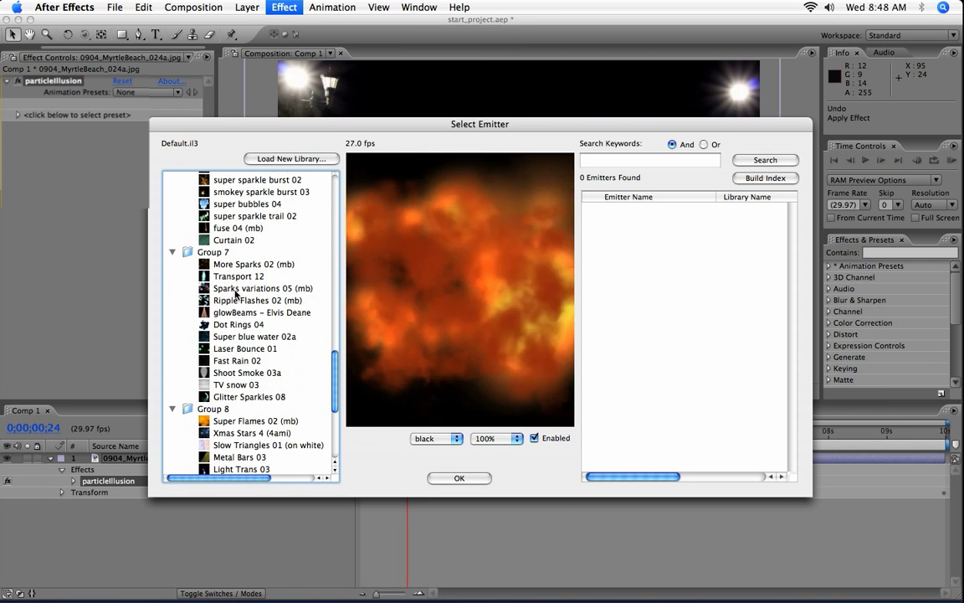
pyautogui.click(263, 288)
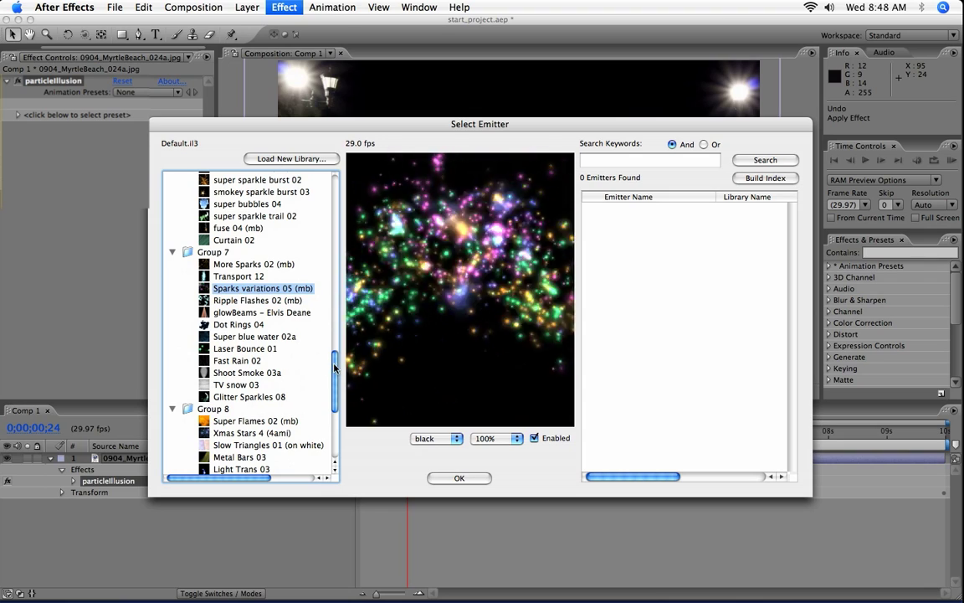
pyautogui.scroll(-5, 301, 356)
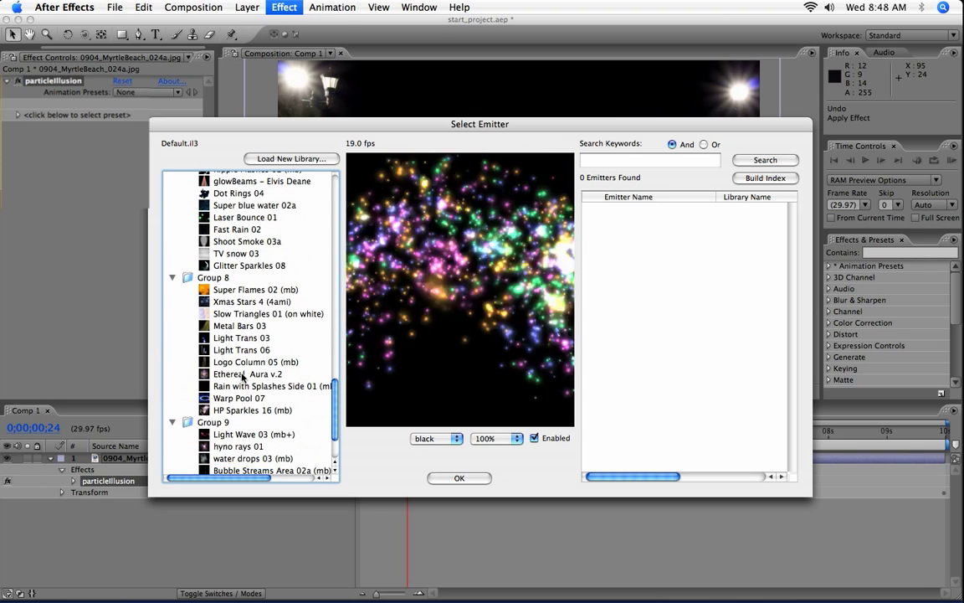
pyautogui.click(249, 373)
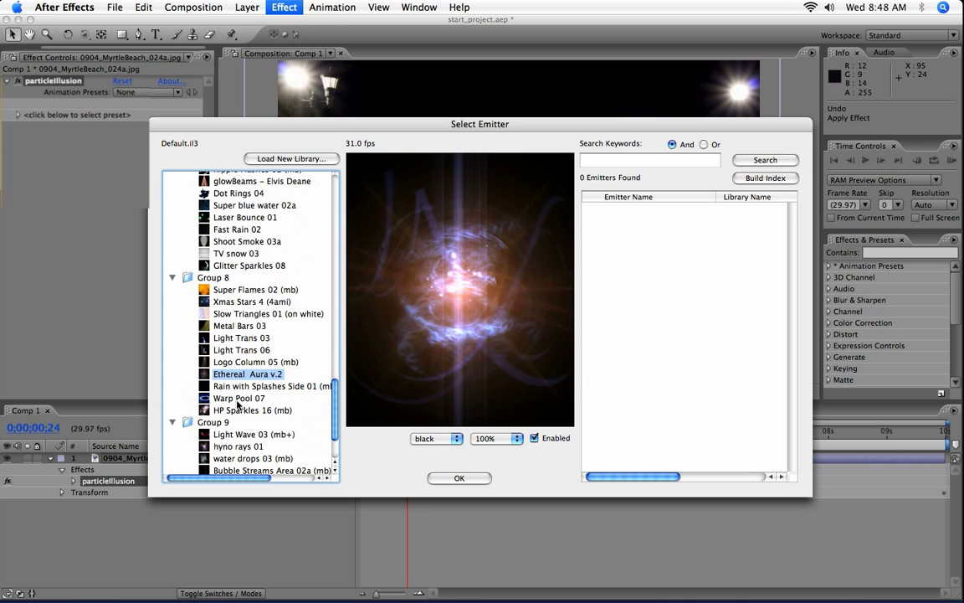
pyautogui.click(251, 400)
pyautogui.scroll(-2, 330, 437)
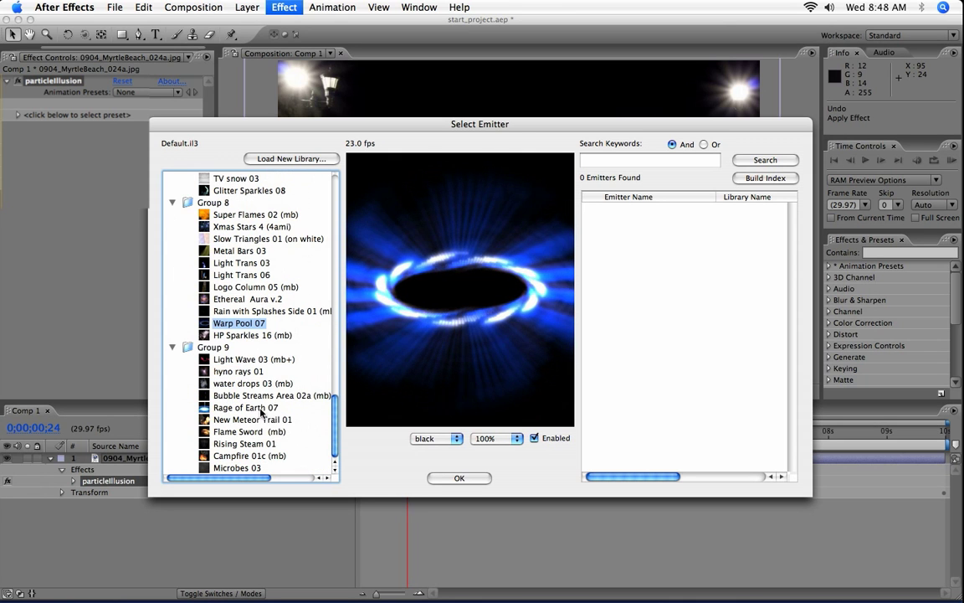
pyautogui.scroll(8, 334, 377)
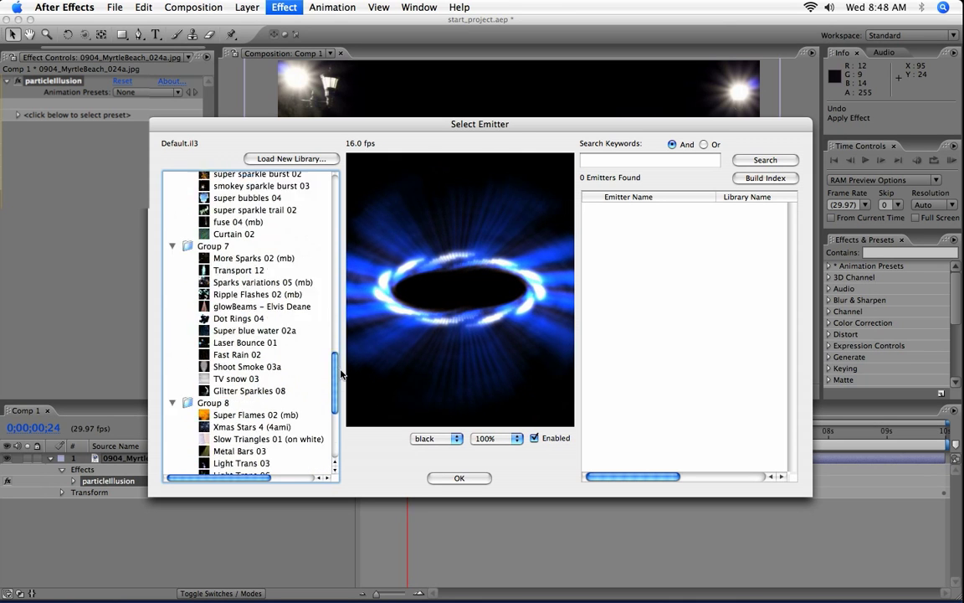
# Step: Load the ultimate.il3 library into the emitter chooser via Load New Library
pyautogui.click(309, 159)
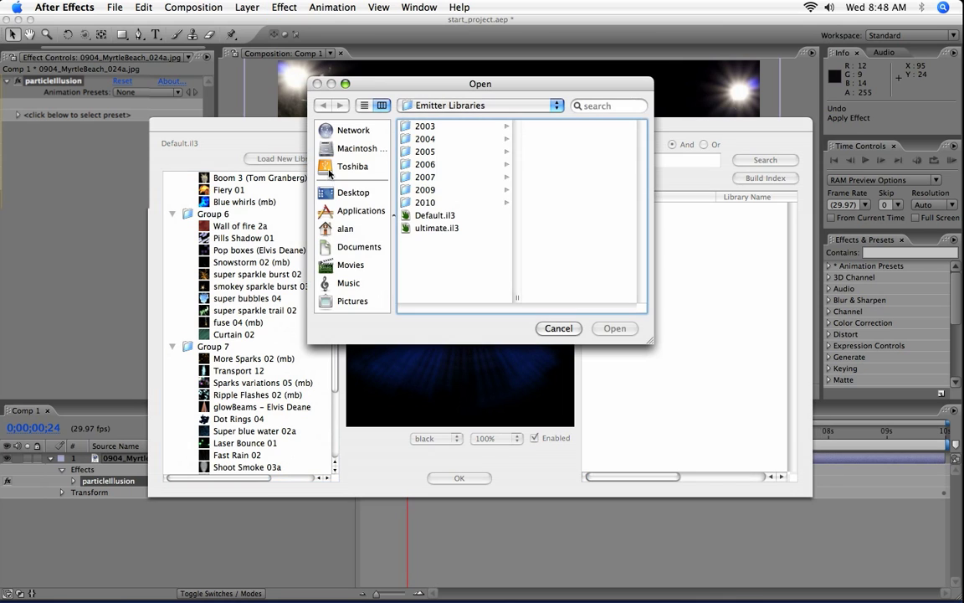
pyautogui.click(434, 227)
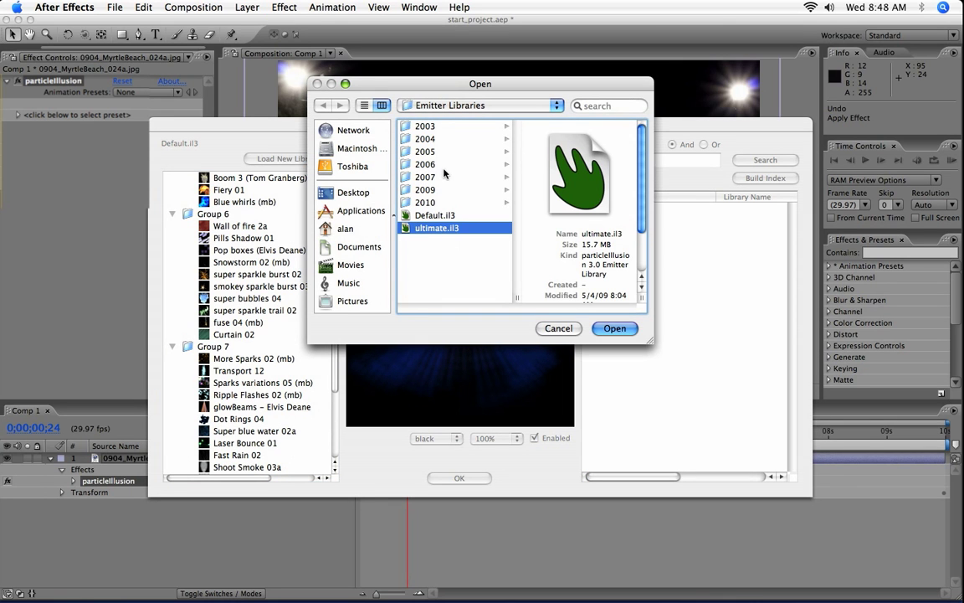
pyautogui.click(615, 329)
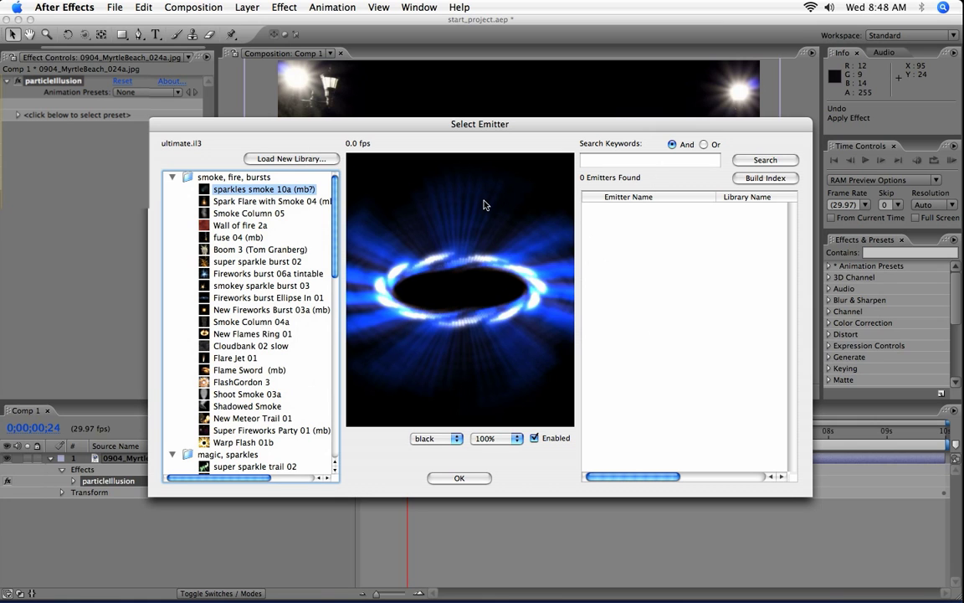
# Step: Search the emitters for the keyword 'smoke'
pyautogui.click(661, 159)
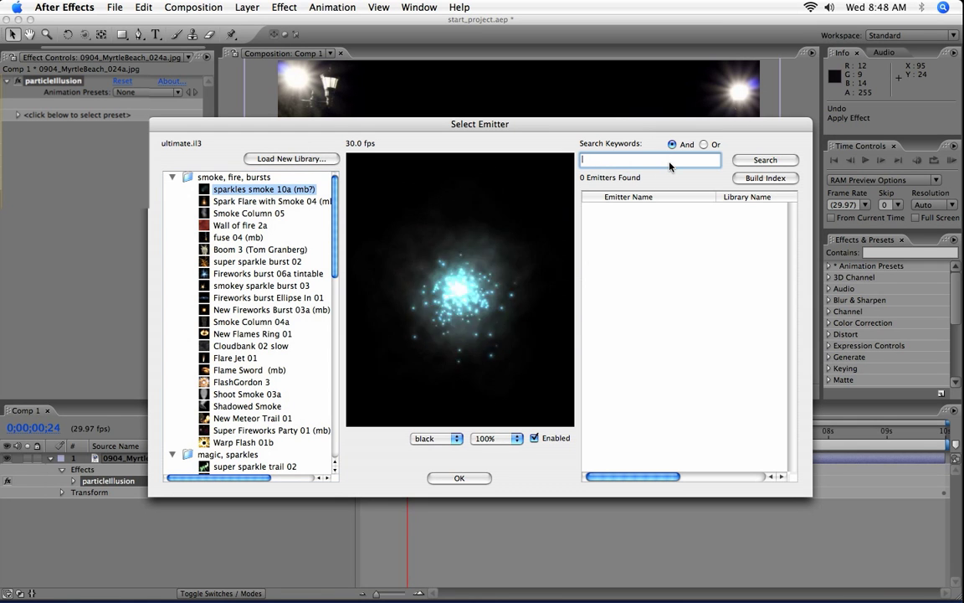
pyautogui.write('smoke')
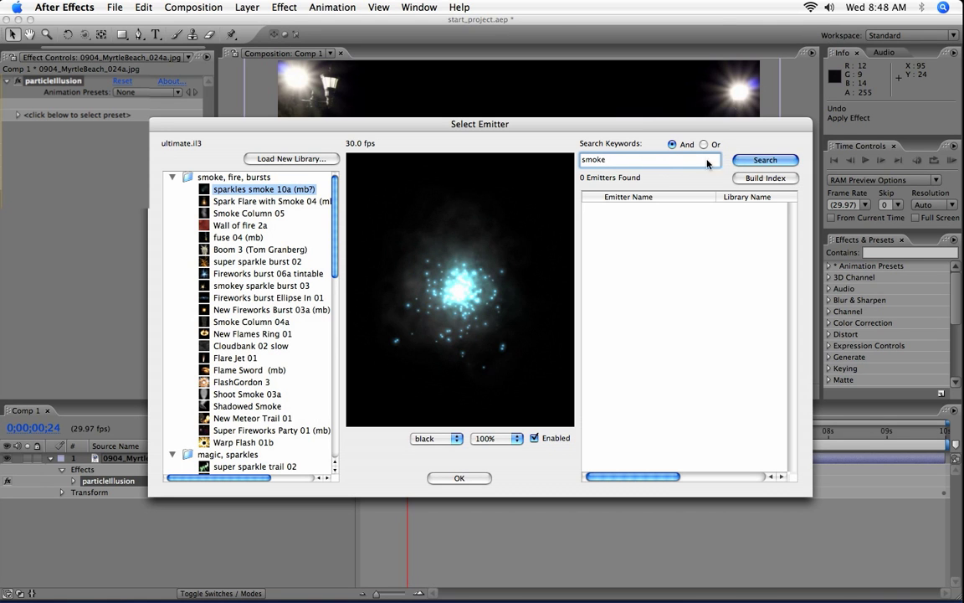
pyautogui.press('Return')
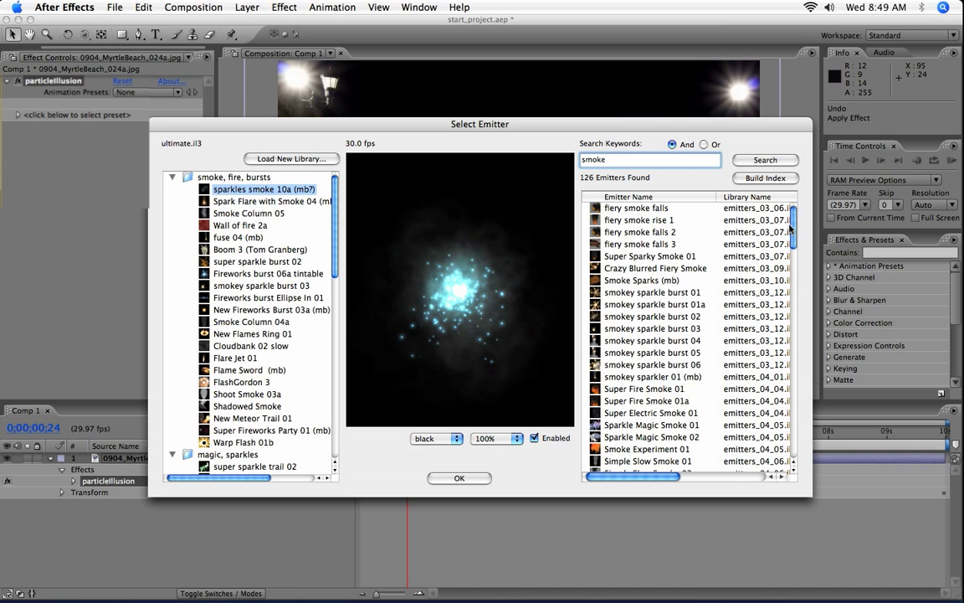
pyautogui.moveTo(791, 232); pyautogui.dragTo(796, 286)
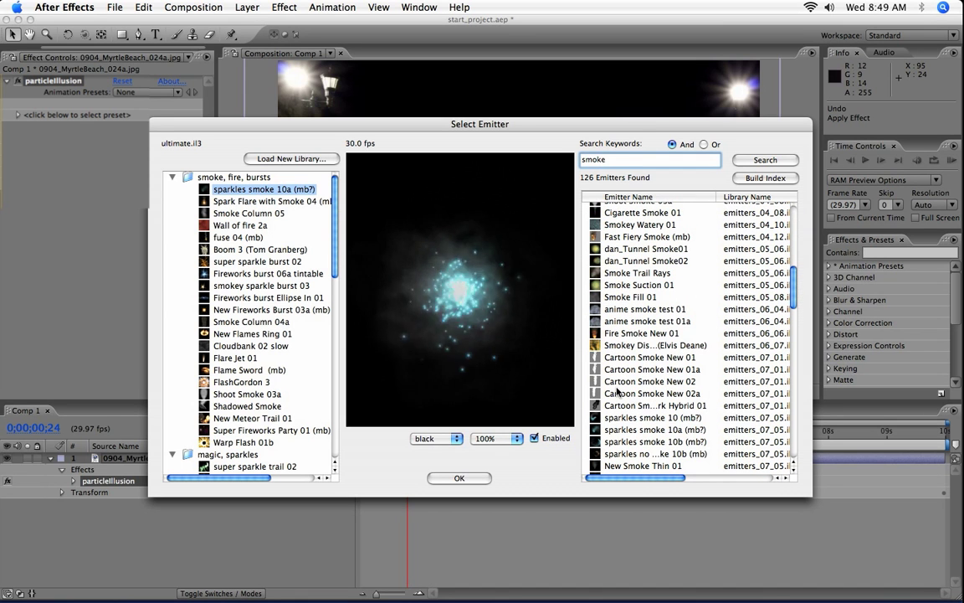
# Step: Clear the keyword, switch the search to Or mode and rerun it to list all emitters
pyautogui.doubleClick(614, 160)
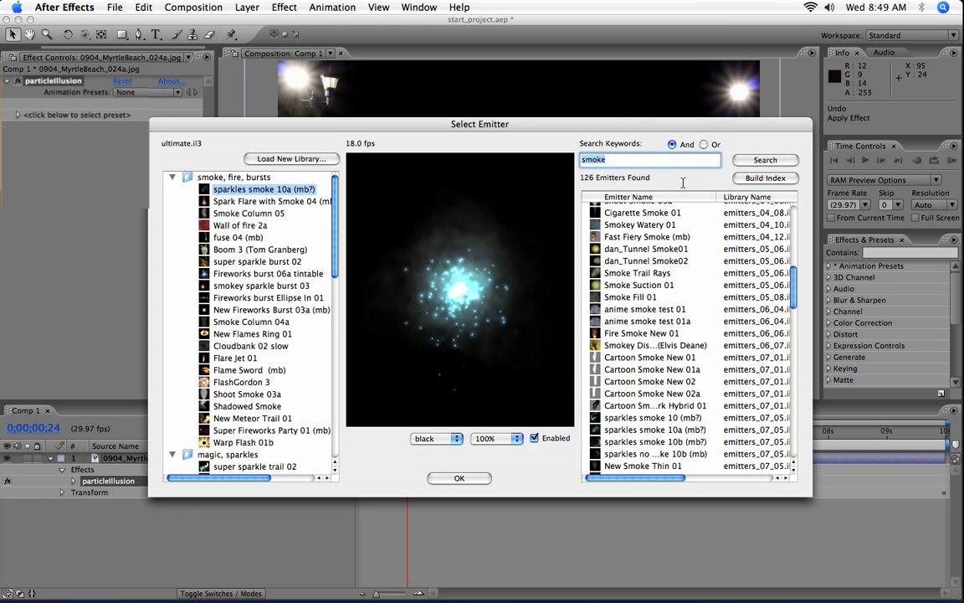
pyautogui.press('BackSpace')
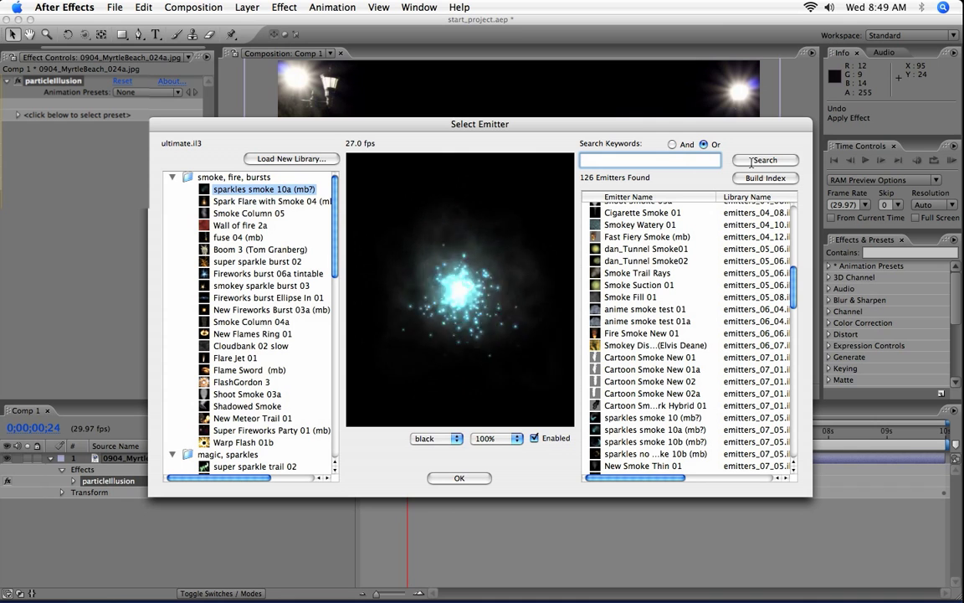
pyautogui.click(705, 145)
pyautogui.click(742, 161)
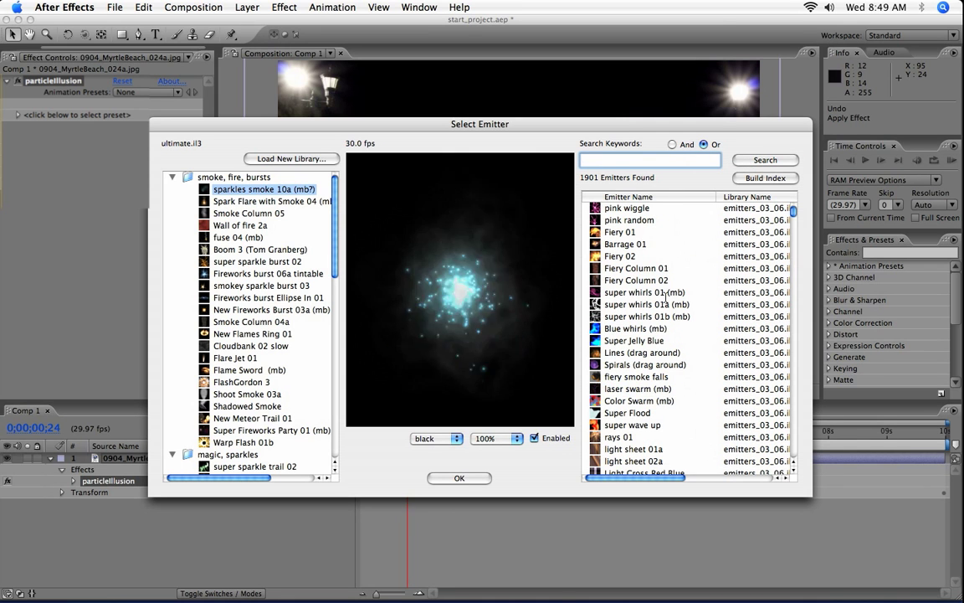
pyautogui.scroll(-6, 791, 258)
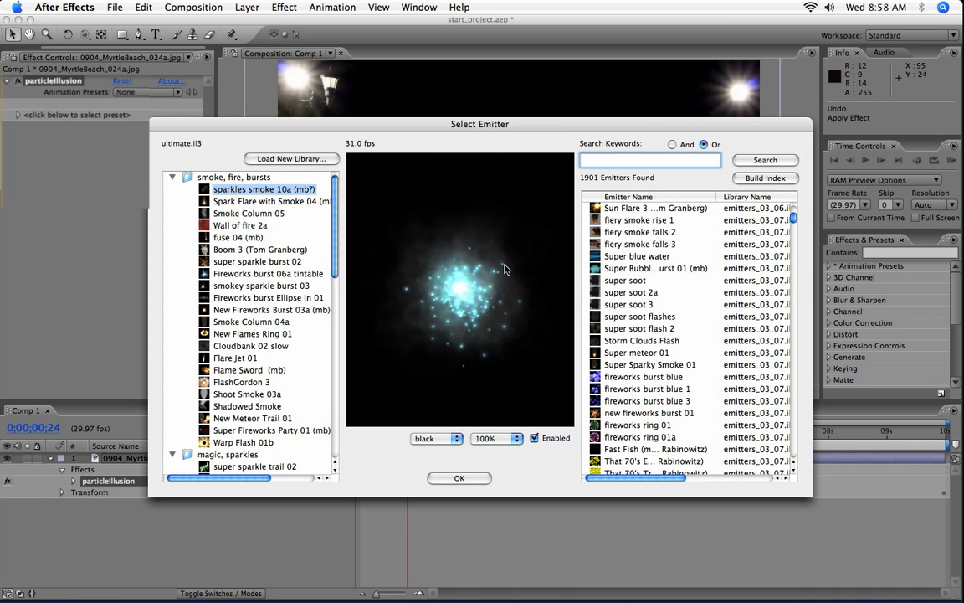
# Step: Load the 2010 emitters_10_02.il3 library and apply the Fireworks Glitter Single 03b emitter
pyautogui.click(315, 159)
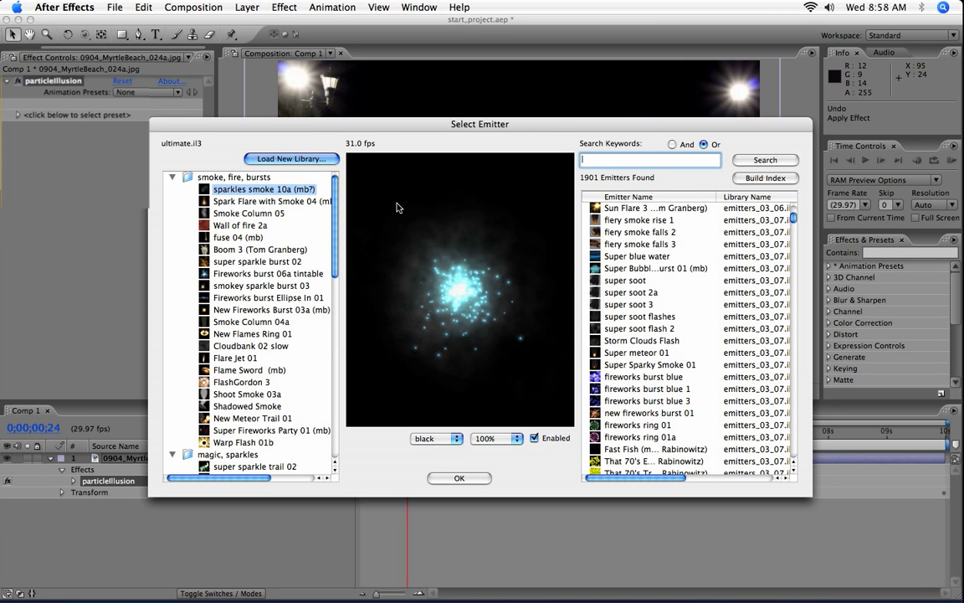
pyautogui.click(423, 203)
pyautogui.click(554, 140)
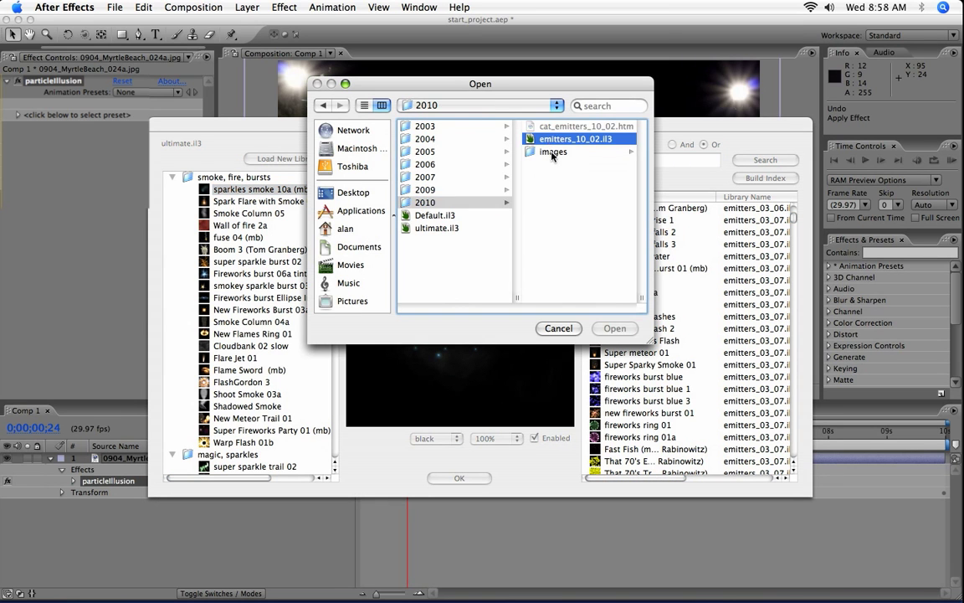
pyautogui.click(615, 328)
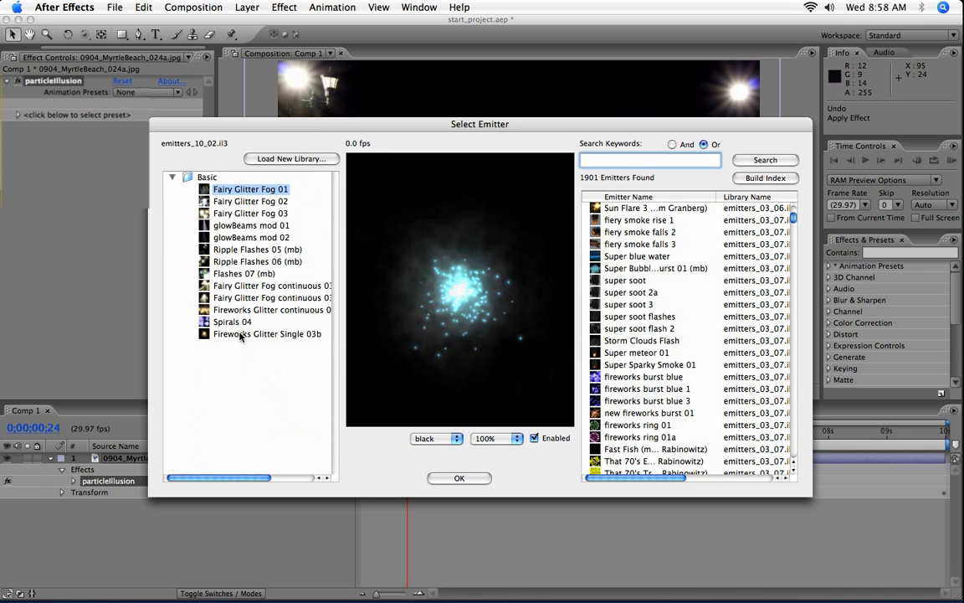
pyautogui.click(240, 334)
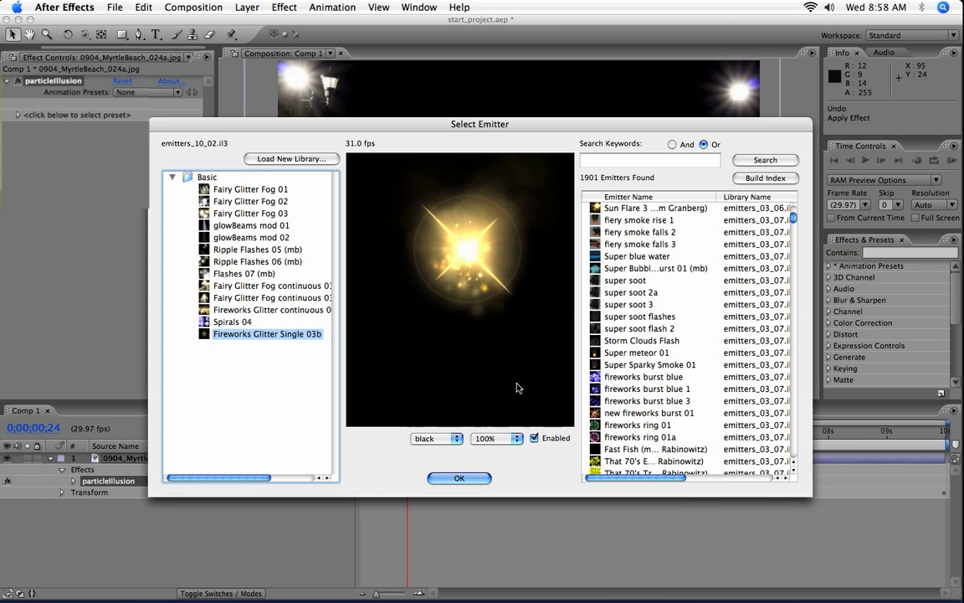
pyautogui.press('Return')
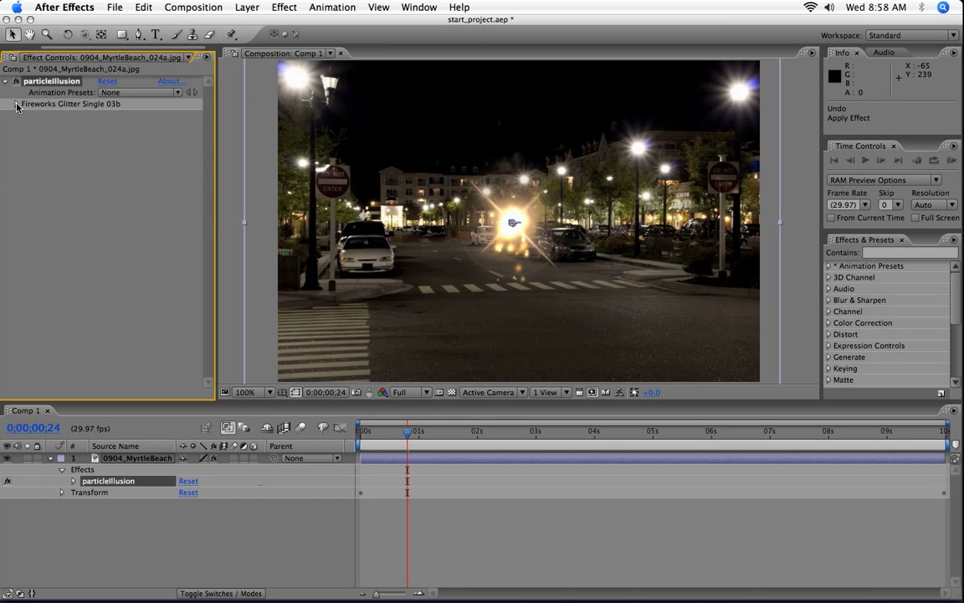
# Step: Expand the Fireworks Glitter Single 03b parameters and its stars1 group to review its settings
pyautogui.click(16, 104)
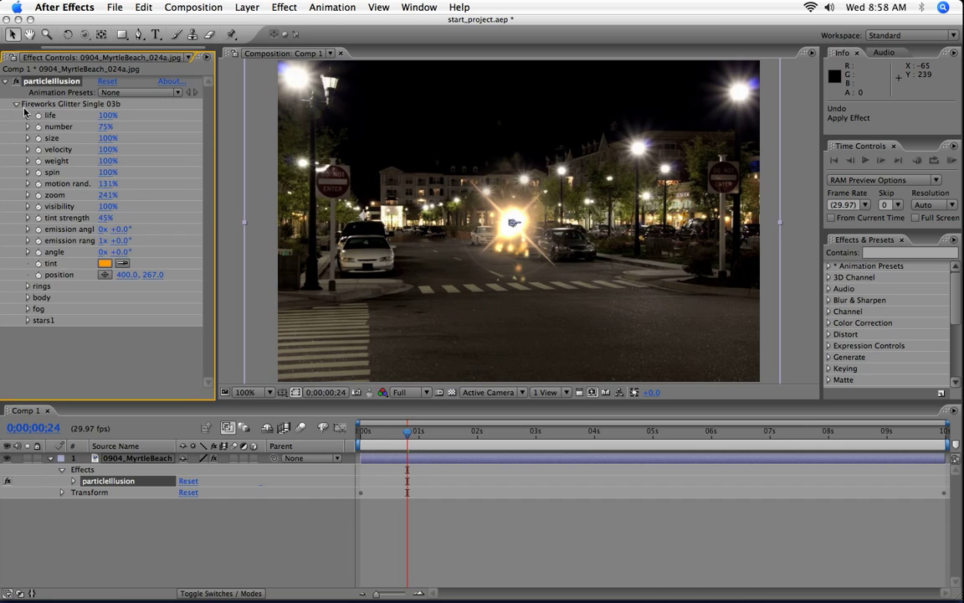
pyautogui.click(28, 320)
pyautogui.scroll(-3, 83, 293)
pyautogui.scroll(3, 153, 278)
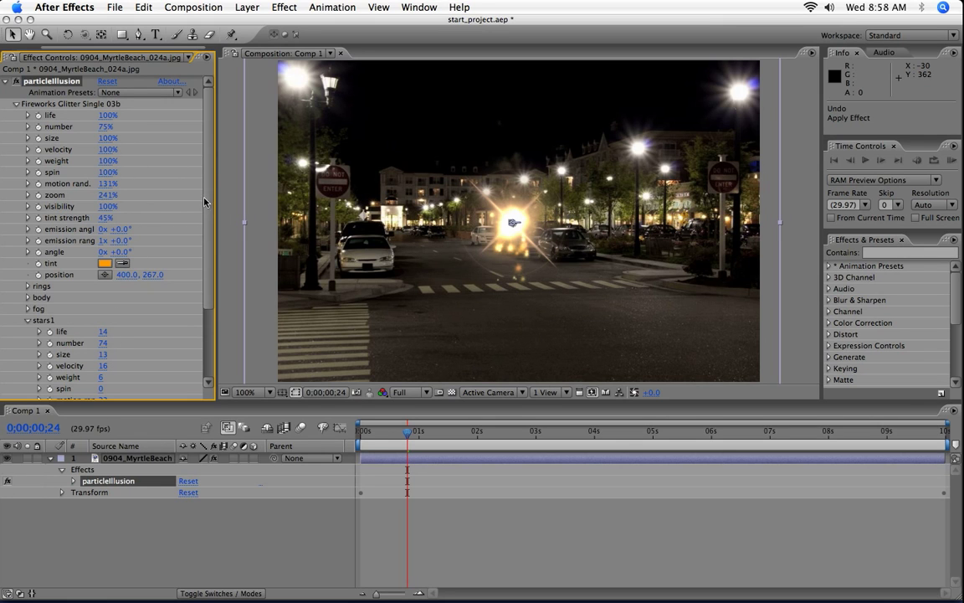
pyautogui.scroll(-1, 208, 208)
pyautogui.scroll(-4, 208, 207)
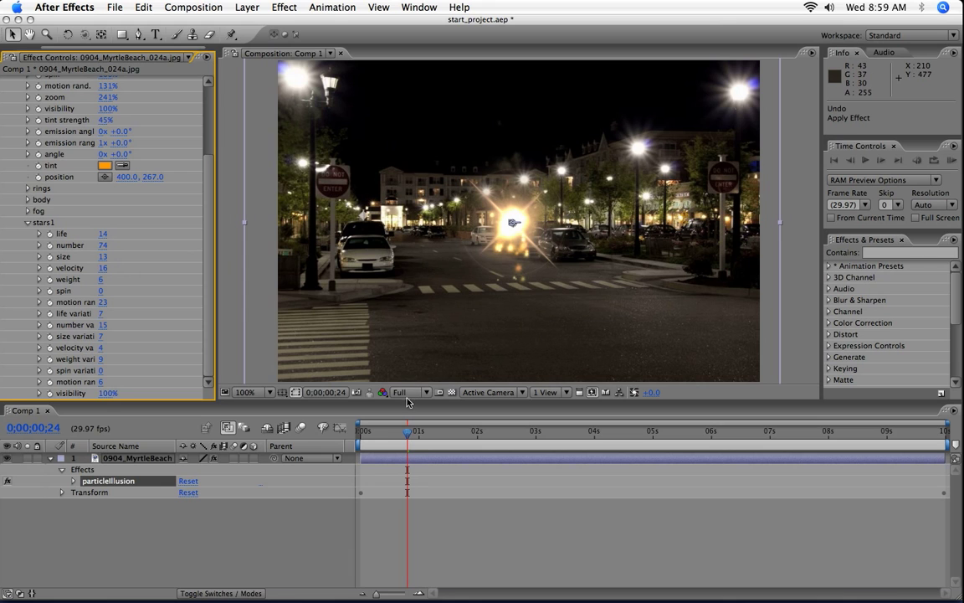
pyautogui.click(394, 433)
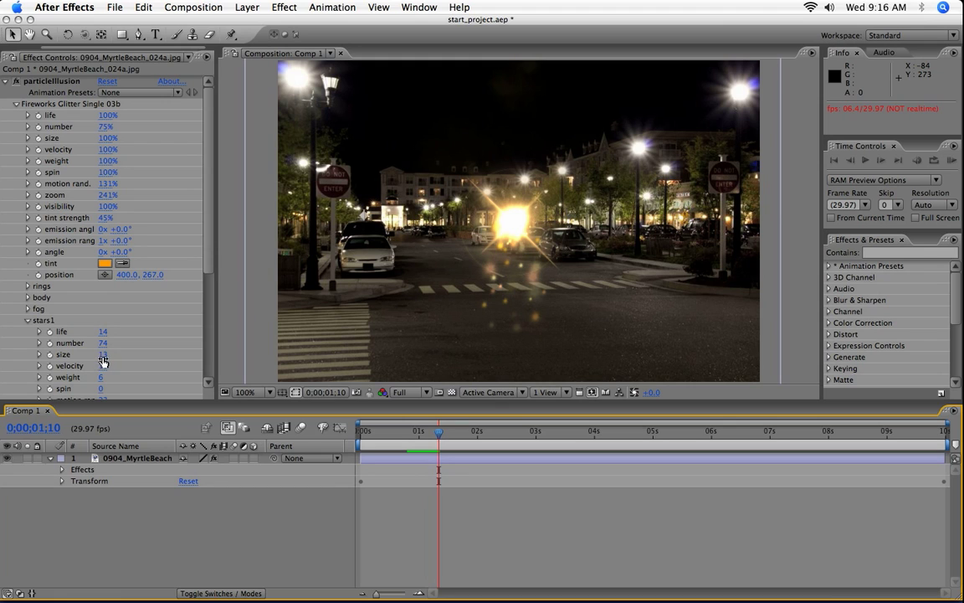
pyautogui.moveTo(104, 360); pyautogui.dragTo(179, 354)
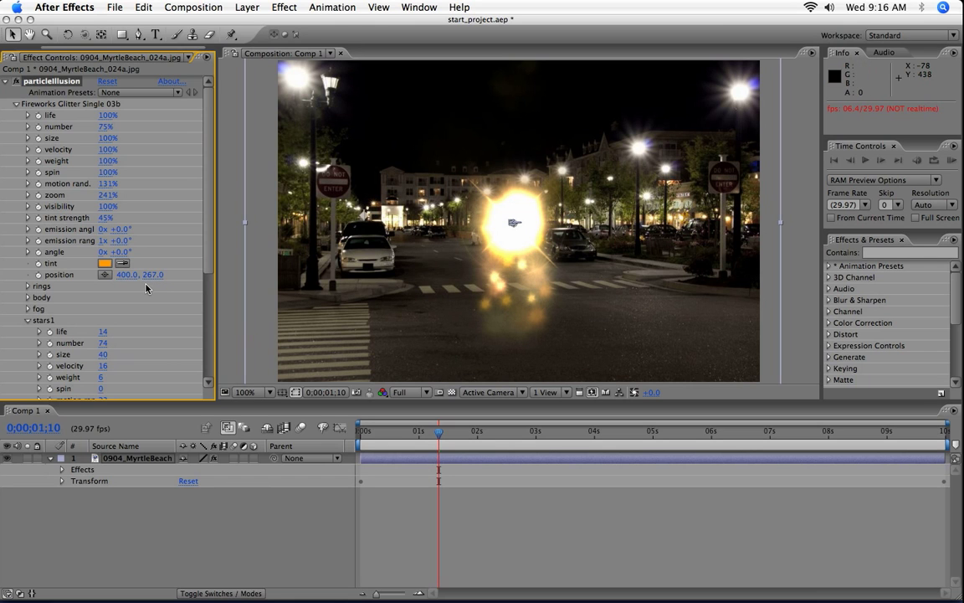
pyautogui.press('super+z')
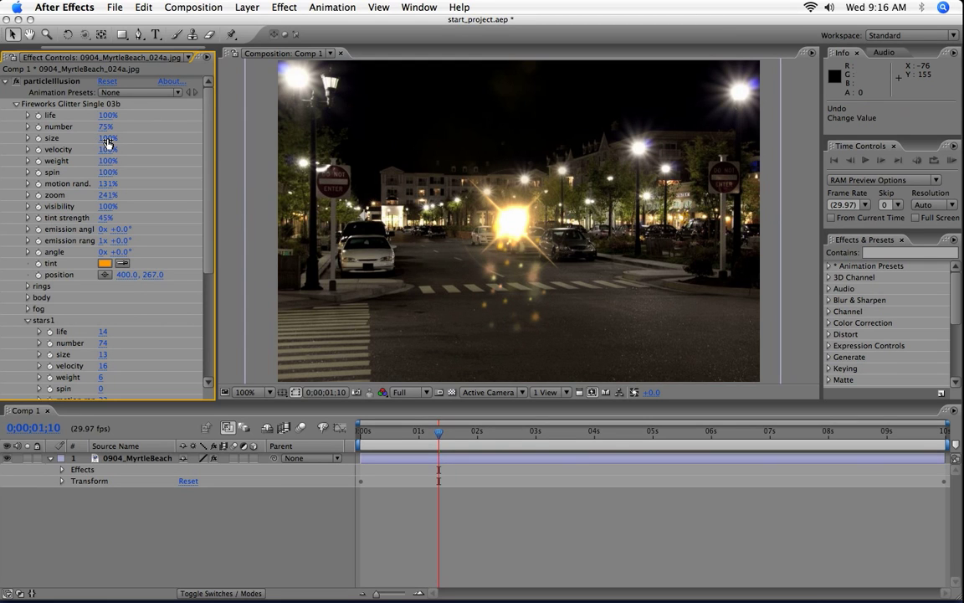
pyautogui.moveTo(107, 143); pyautogui.dragTo(179, 148)
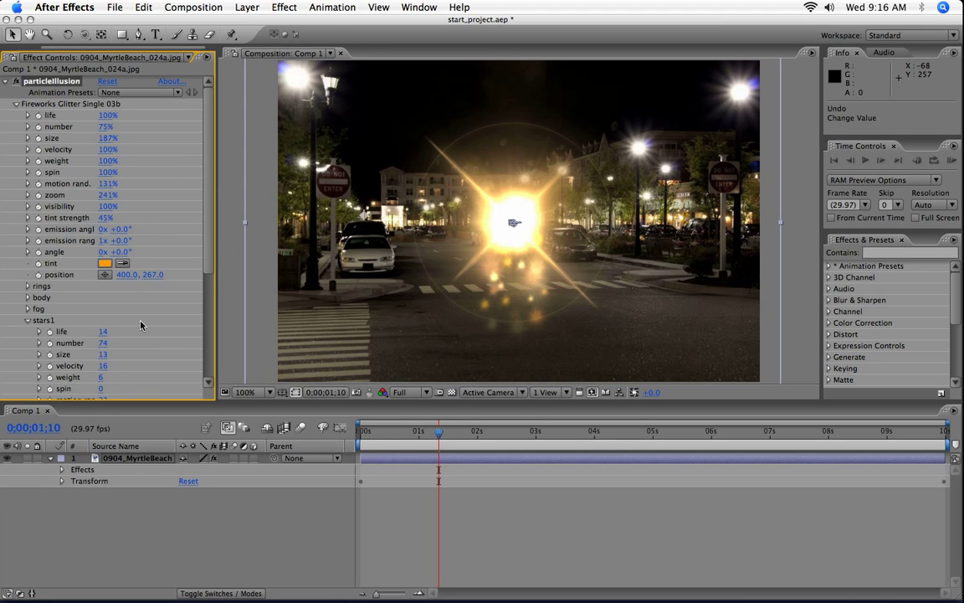
pyautogui.press('super+z')
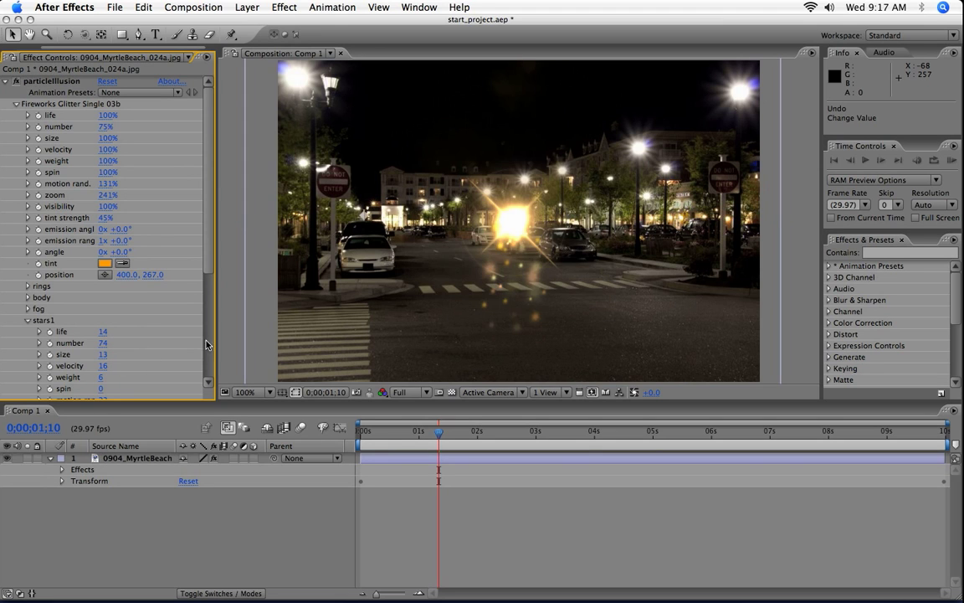
# Step: Widen the Effect Controls panel and set the stars1 size variation to 0
pyautogui.scroll(-5, 70, 220)
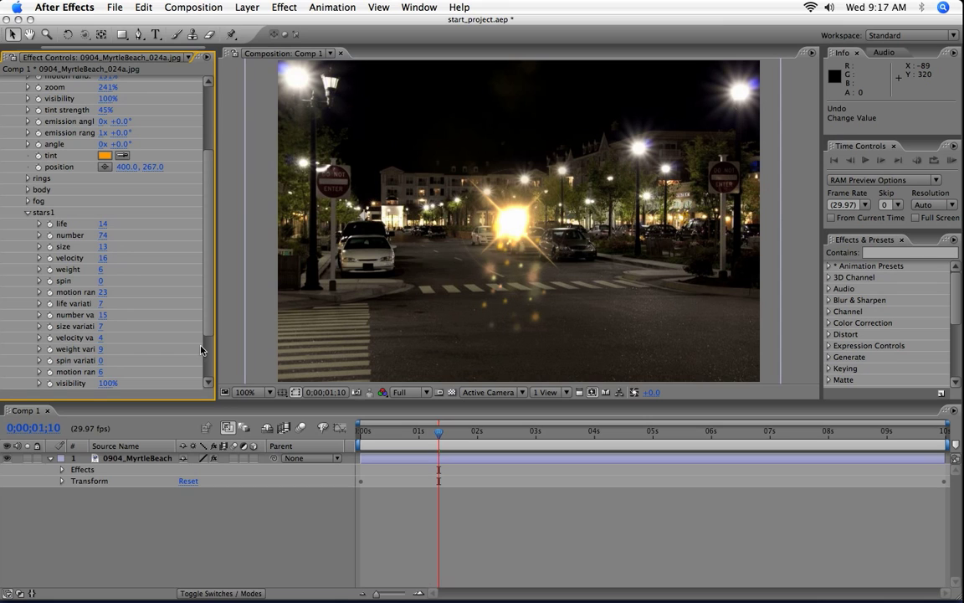
pyautogui.moveTo(215, 361); pyautogui.dragTo(262, 343)
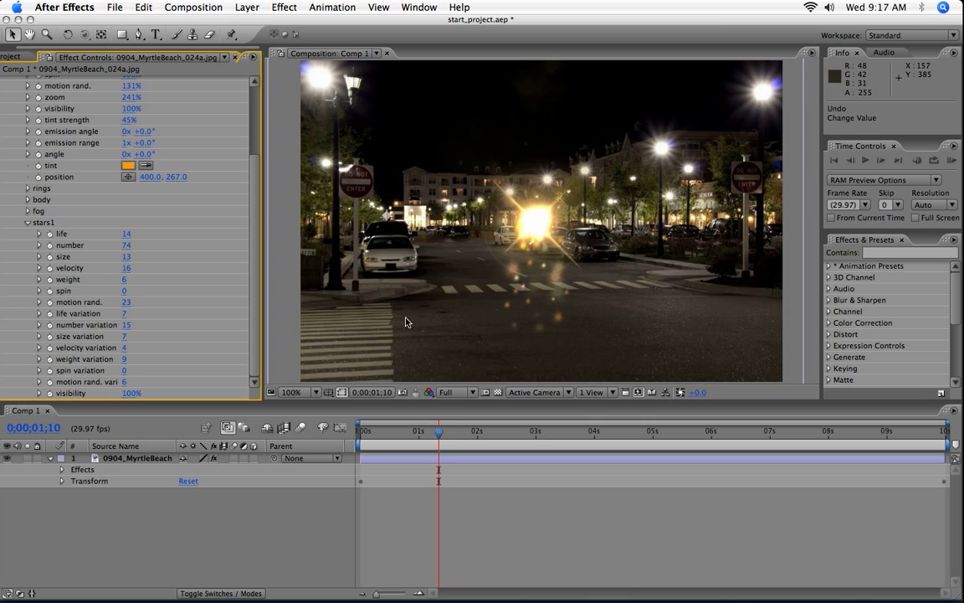
pyautogui.click(125, 336)
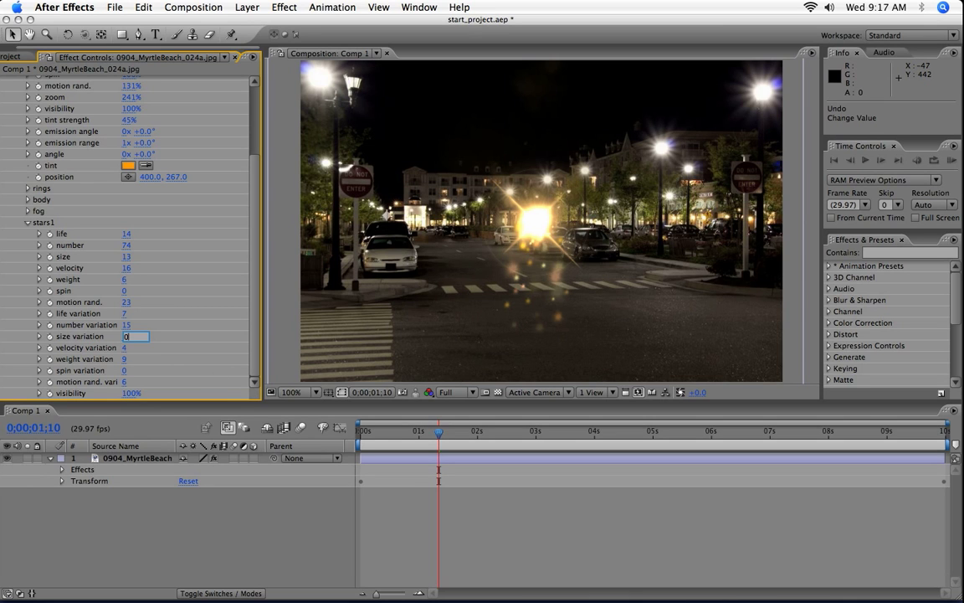
pyautogui.write('0')
pyautogui.press('Return')
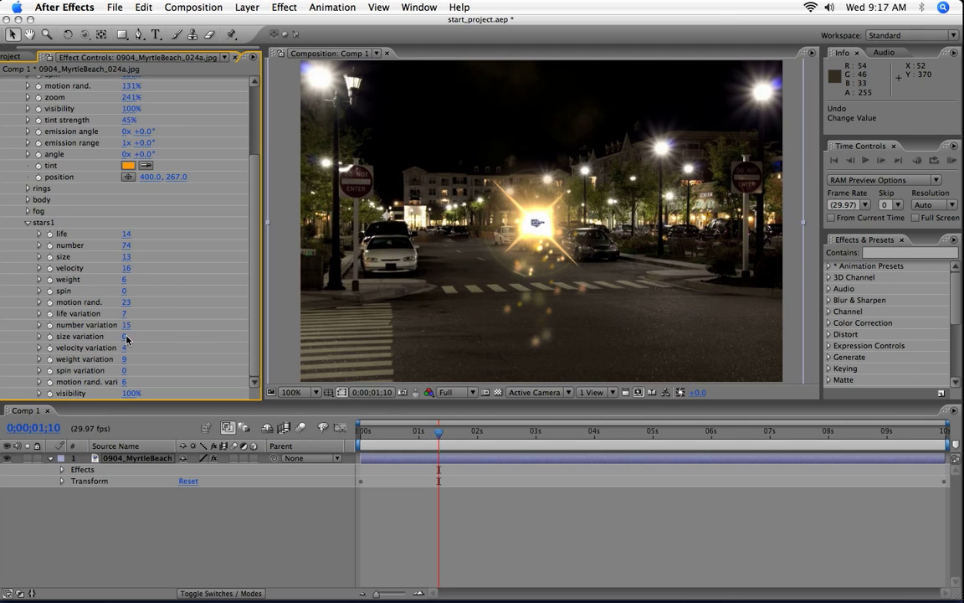
# Step: Scrub the stars1 size variation upward, then reset it to 0
pyautogui.moveTo(128, 336); pyautogui.dragTo(147, 339)
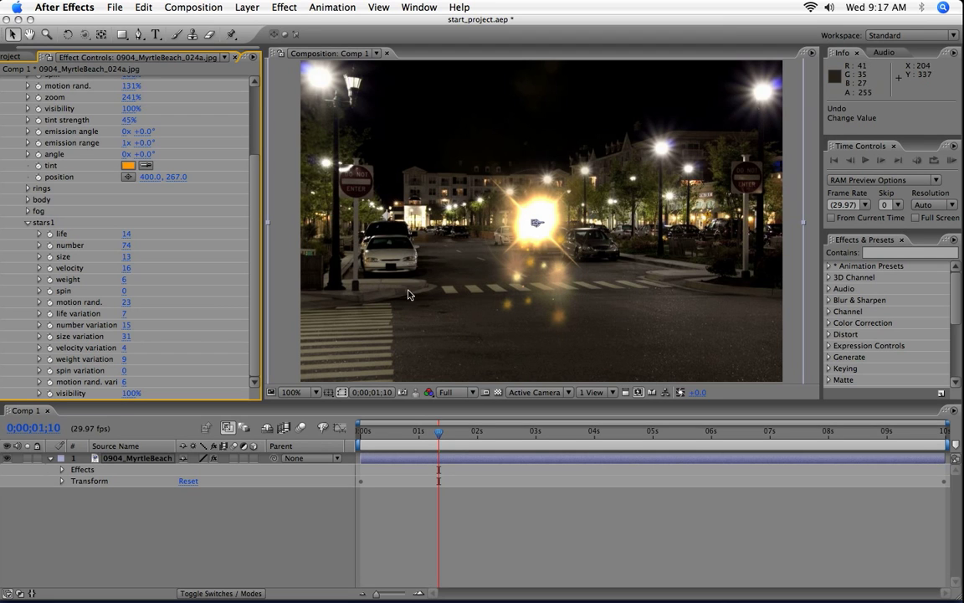
pyautogui.click(127, 336)
pyautogui.write('0')
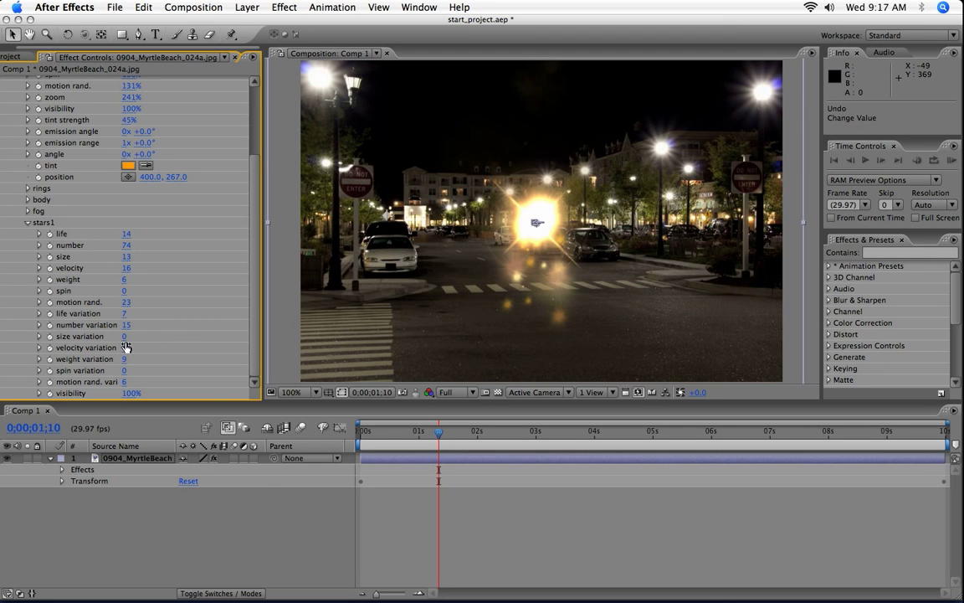
pyautogui.press('Return')
pyautogui.scroll(5, 209, 201)
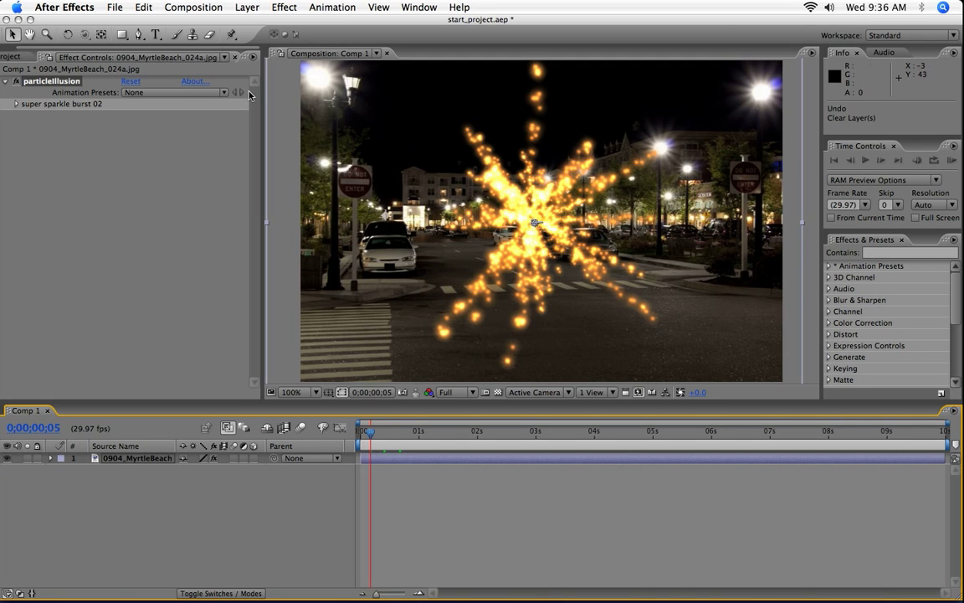
# Step: Expand the super sparkle burst 02 settings along with its rockets and fire groups
pyautogui.click(15, 103)
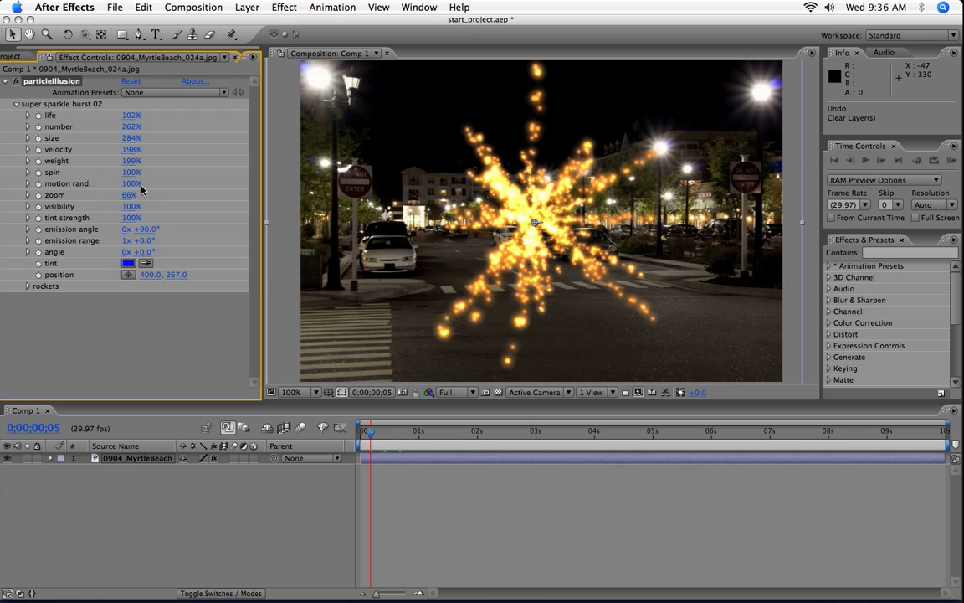
pyautogui.click(27, 286)
pyautogui.scroll(-5, 107, 305)
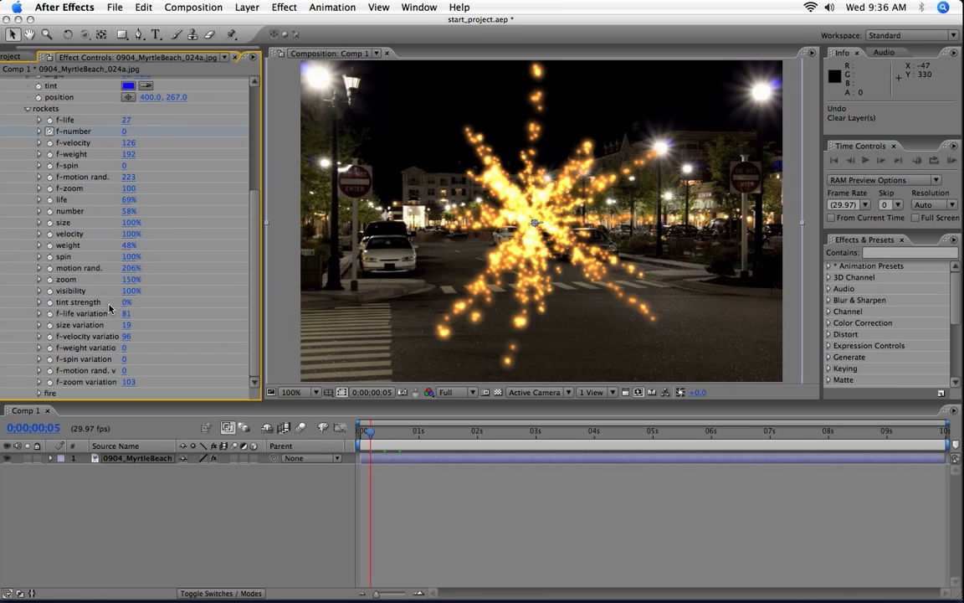
pyautogui.click(38, 393)
pyautogui.scroll(-5, 75, 318)
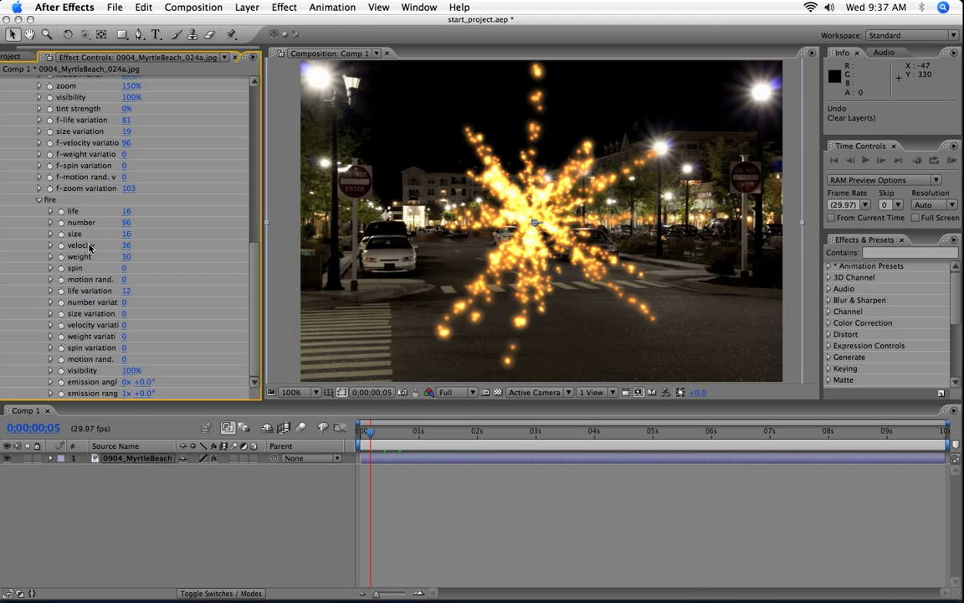
pyautogui.scroll(8, 230, 284)
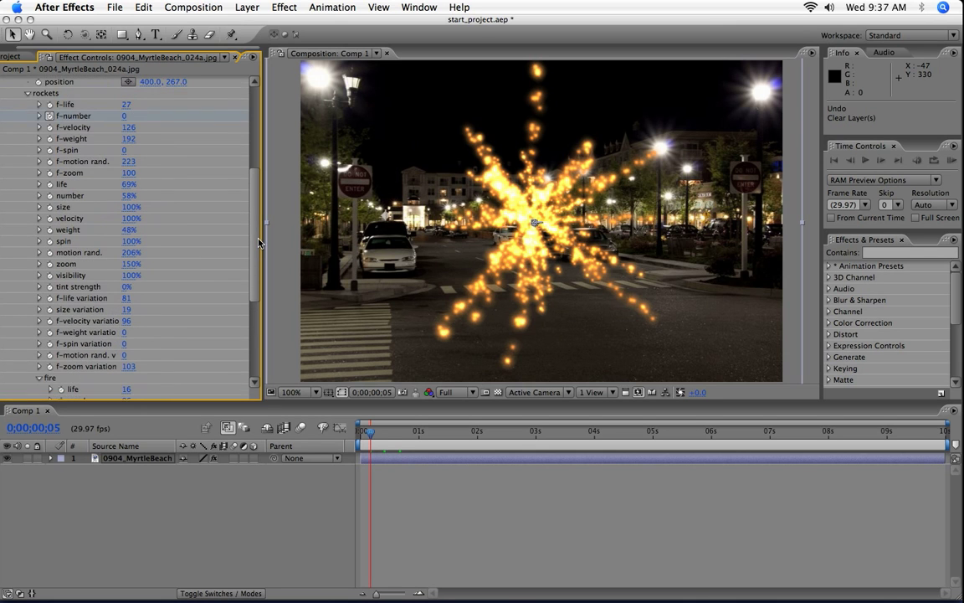
pyautogui.scroll(-2, 201, 213)
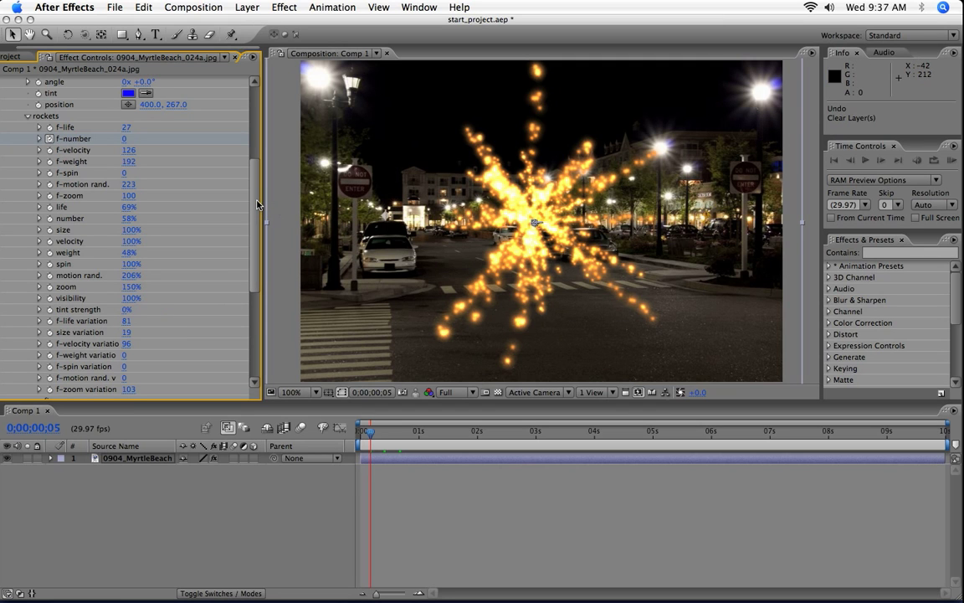
# Step: Scrub the fire component's velocity higher, then set it to 0
pyautogui.moveTo(257, 209); pyautogui.dragTo(266, 289)
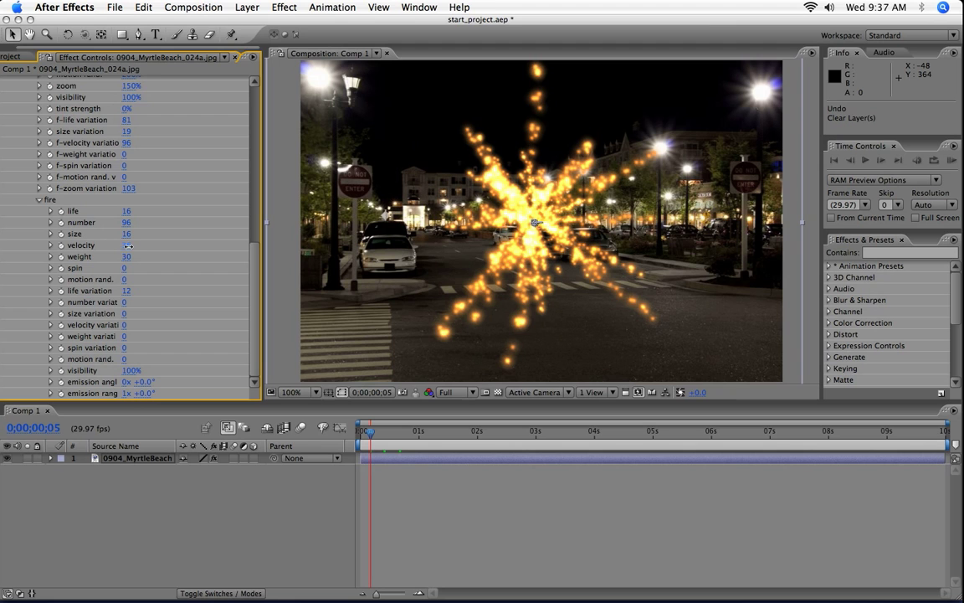
pyautogui.moveTo(132, 245); pyautogui.dragTo(465, 225)
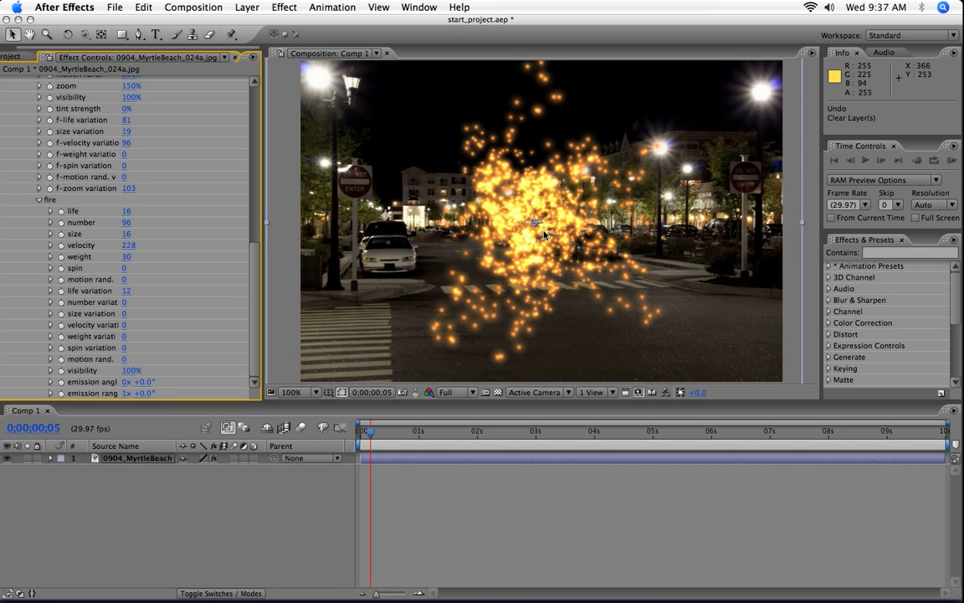
pyautogui.click(130, 246)
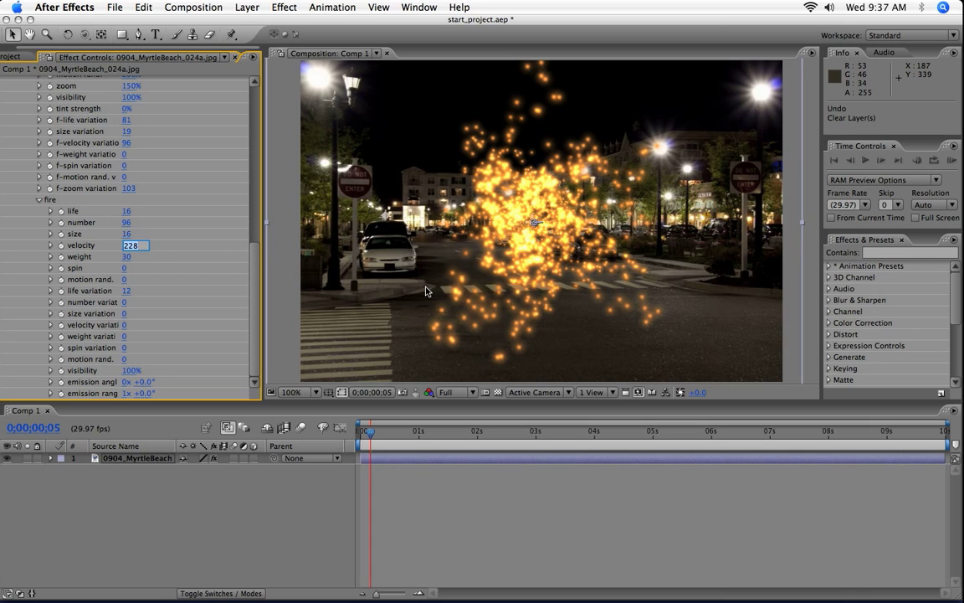
pyautogui.press('Return')
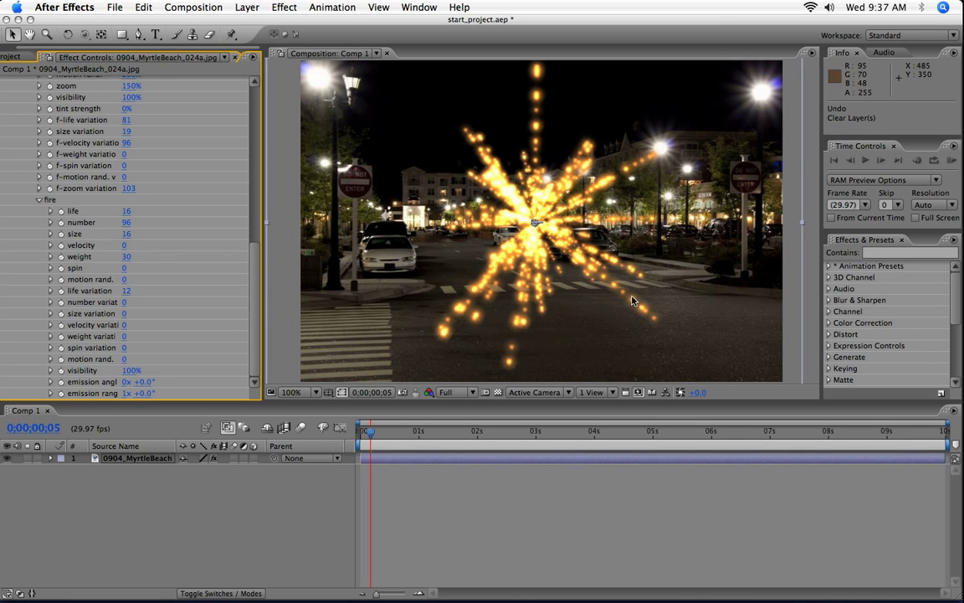
pyautogui.scroll(5, 235, 203)
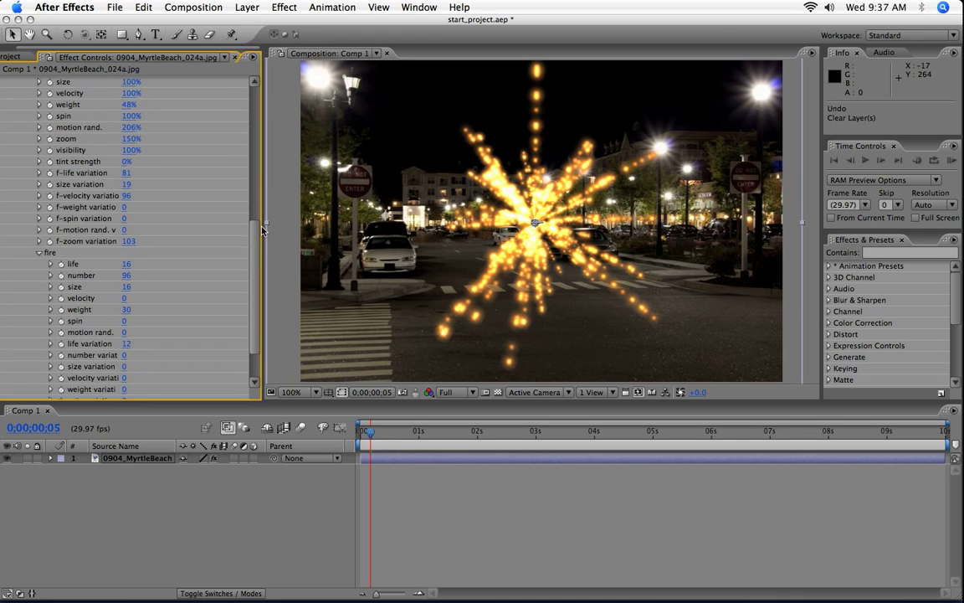
pyautogui.scroll(4, 242, 154)
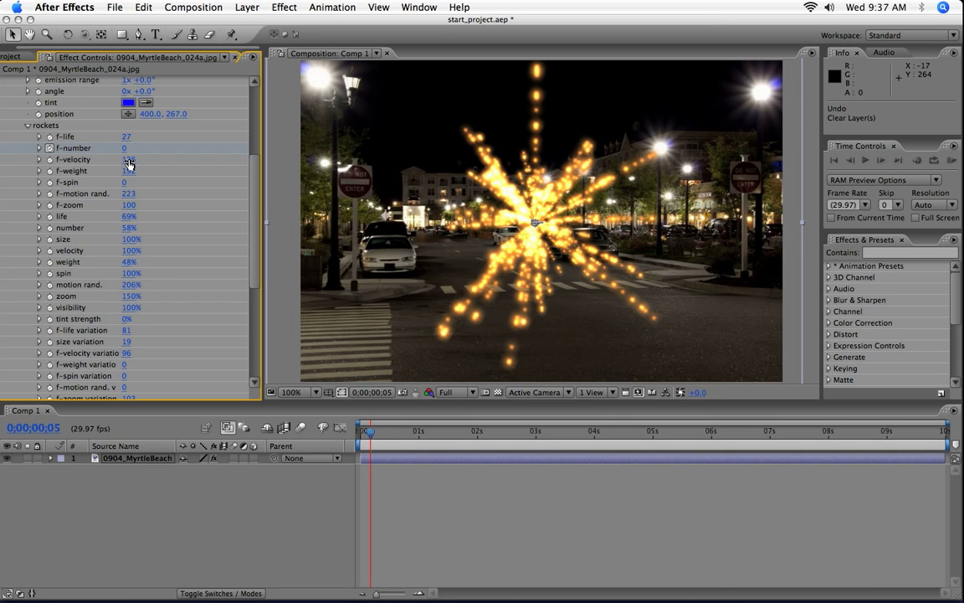
pyautogui.moveTo(128, 165); pyautogui.dragTo(88, 159)
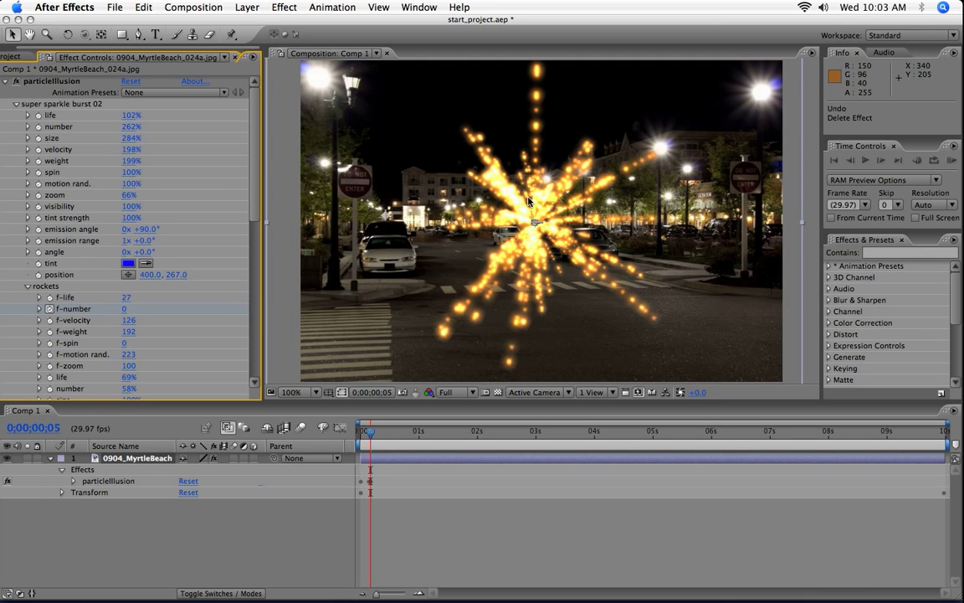
# Step: Remove all effects from the footage layer and apply particleIllusion afresh
pyautogui.click(283, 7)
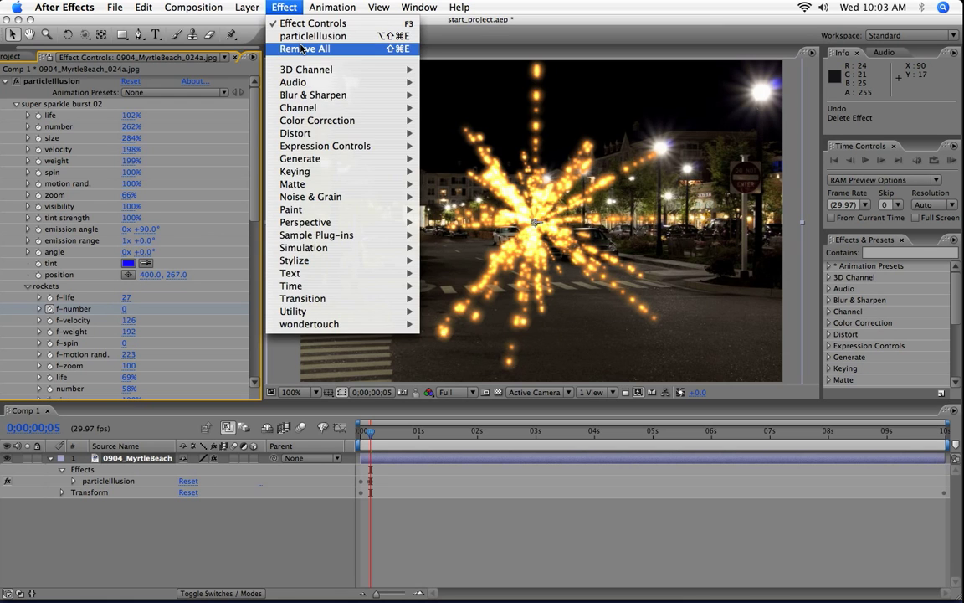
pyautogui.click(301, 49)
pyautogui.click(291, 8)
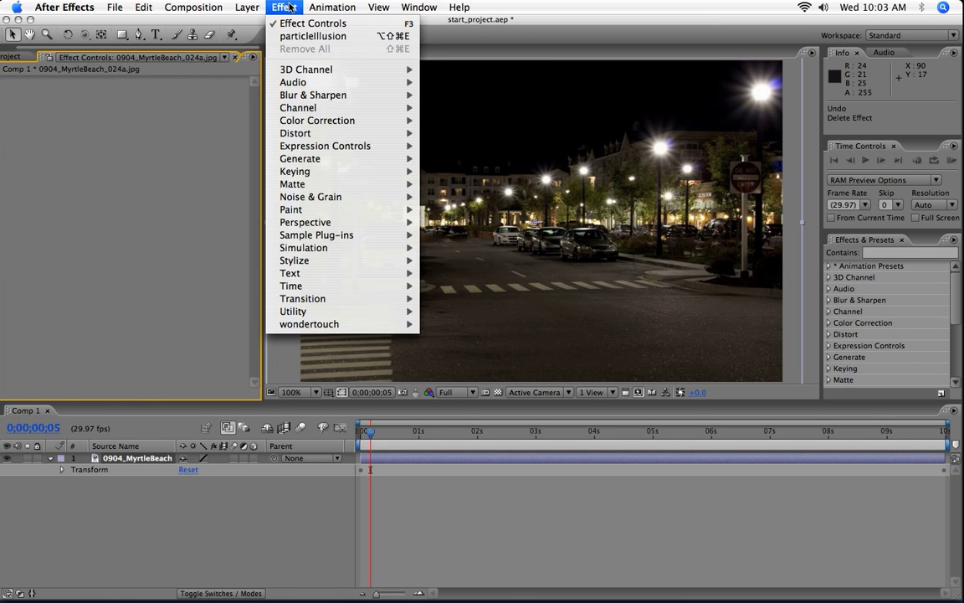
pyautogui.click(310, 36)
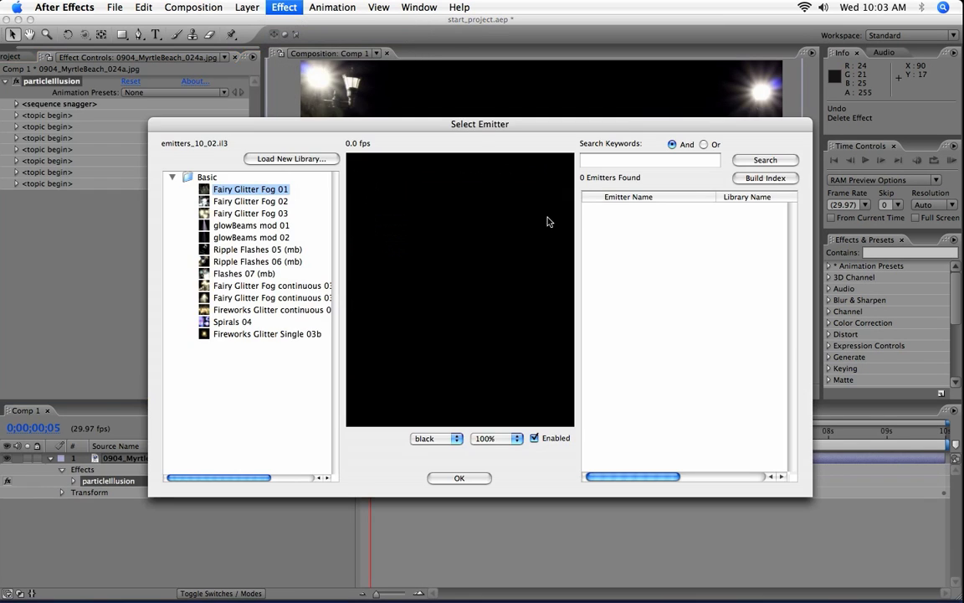
# Step: Pick the Fireworks Glitter continuous emitter and preview the frame near 2 seconds
pyautogui.click(256, 333)
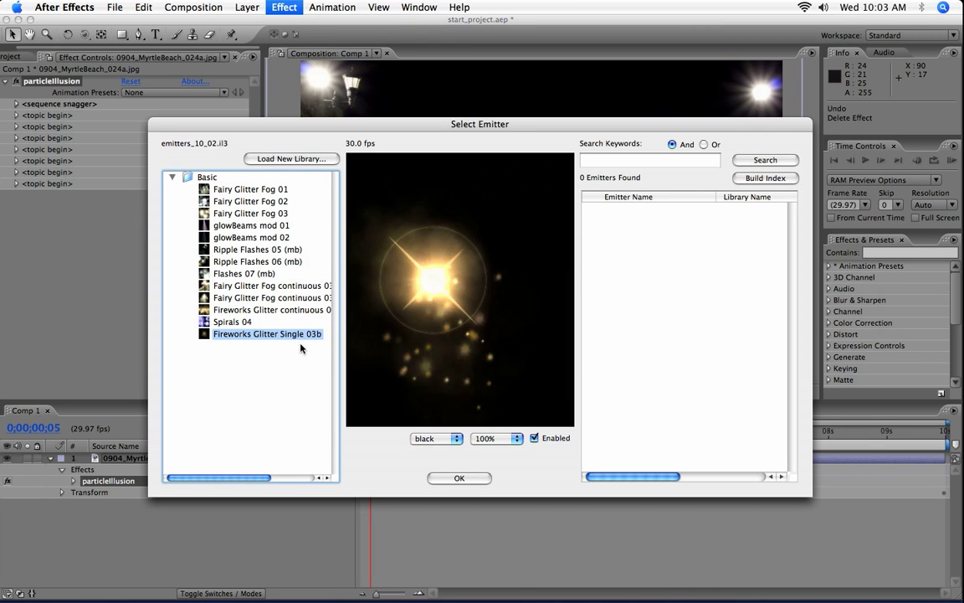
pyautogui.click(252, 311)
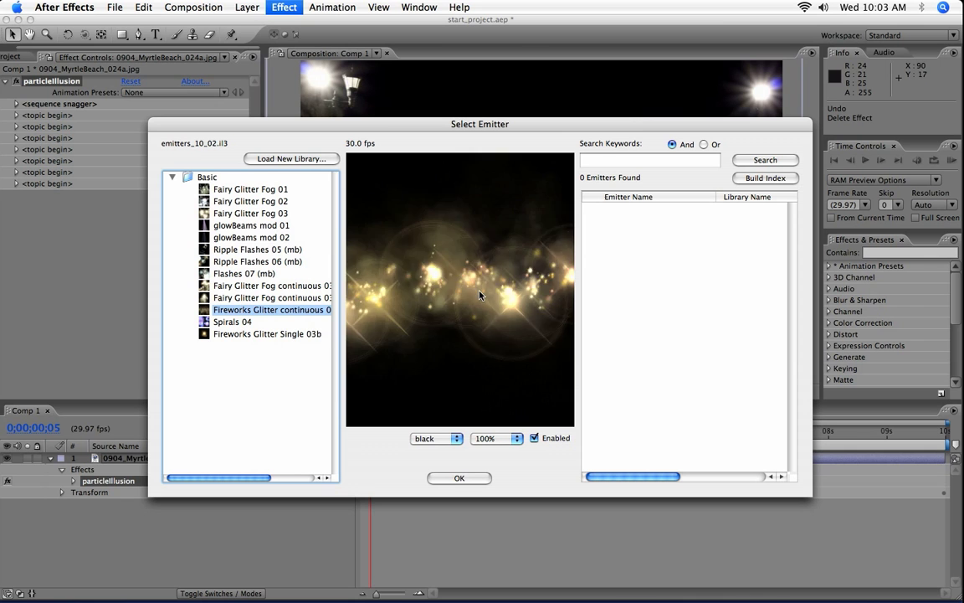
pyautogui.click(459, 479)
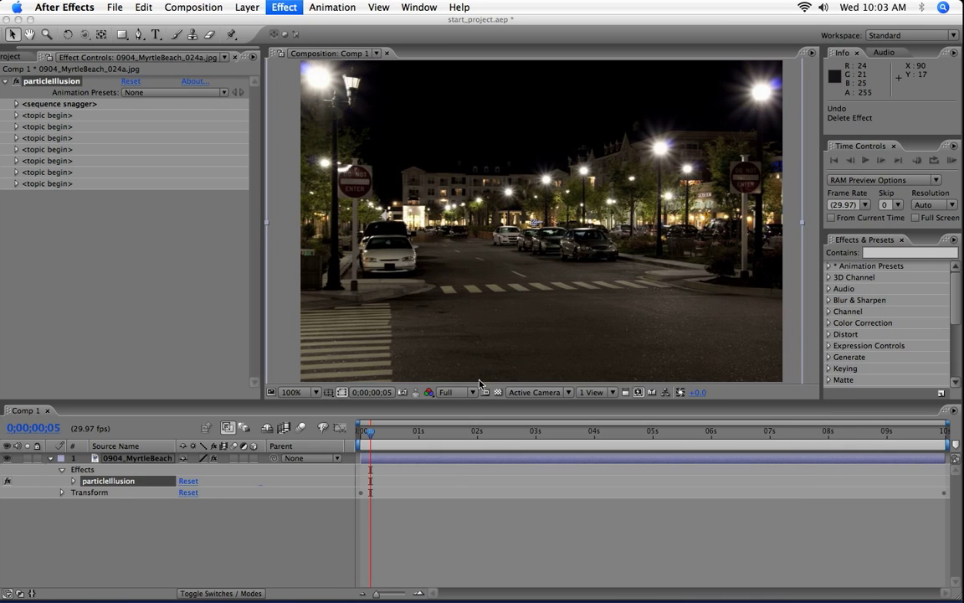
pyautogui.click(514, 437)
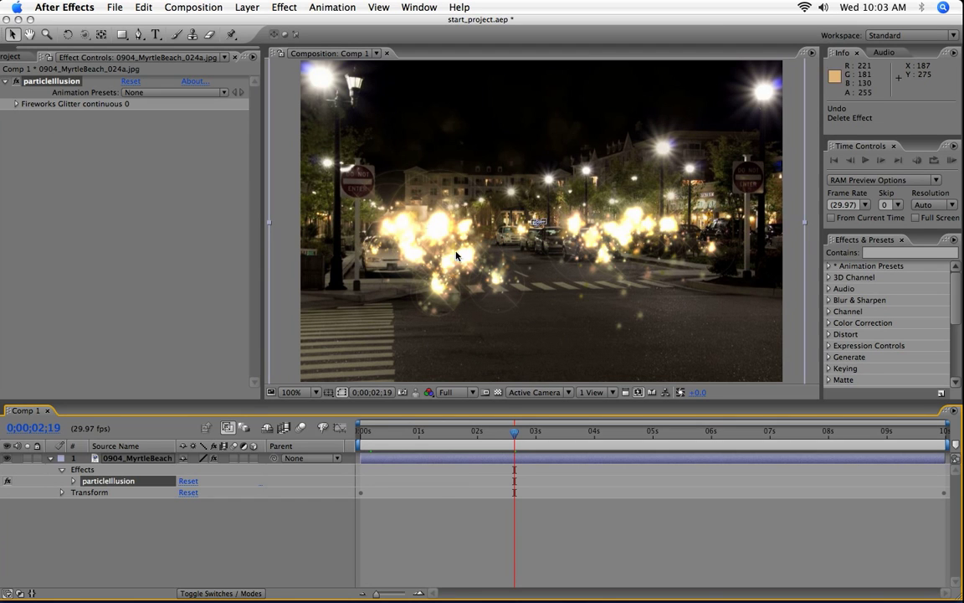
# Step: Expand the Fireworks Glitter continuous 0, Fairy 01 and rings parameter groups
pyautogui.click(15, 104)
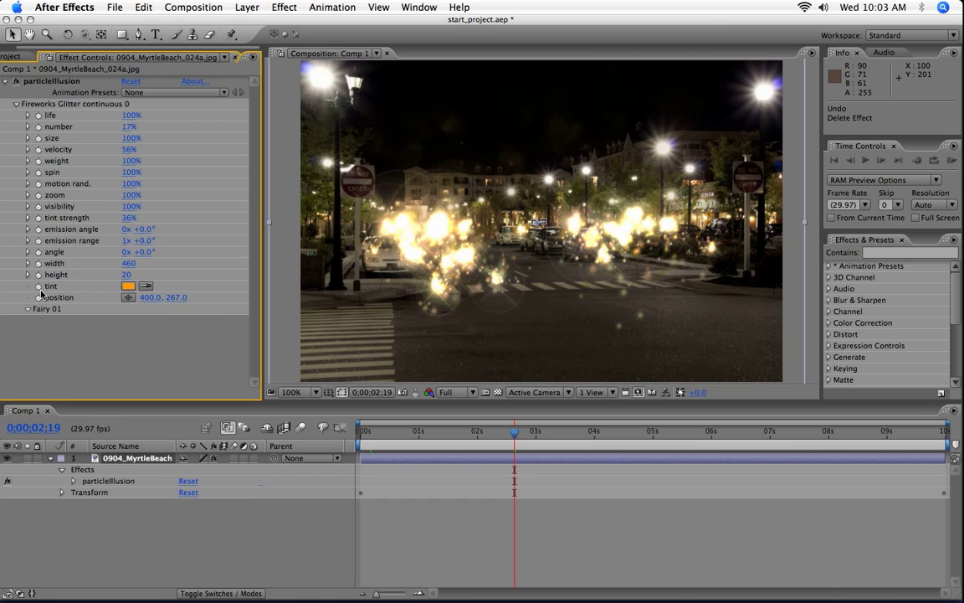
pyautogui.click(27, 308)
pyautogui.scroll(-1, 97, 257)
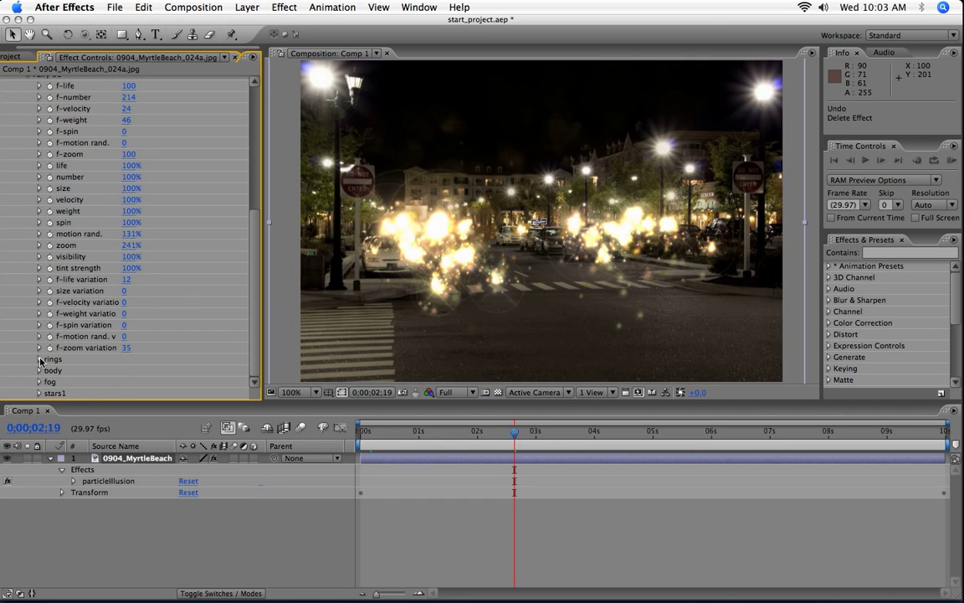
pyautogui.click(39, 359)
pyautogui.scroll(10, 50, 238)
pyautogui.scroll(-5, 114, 343)
pyautogui.click(38, 359)
# Step: Scroll through the emitter parameters, reviewing stars1 (life 14, number 34, size 13)
pyautogui.scroll(-2, 92, 293)
pyautogui.scroll(9, 100, 320)
pyautogui.scroll(5, 99, 319)
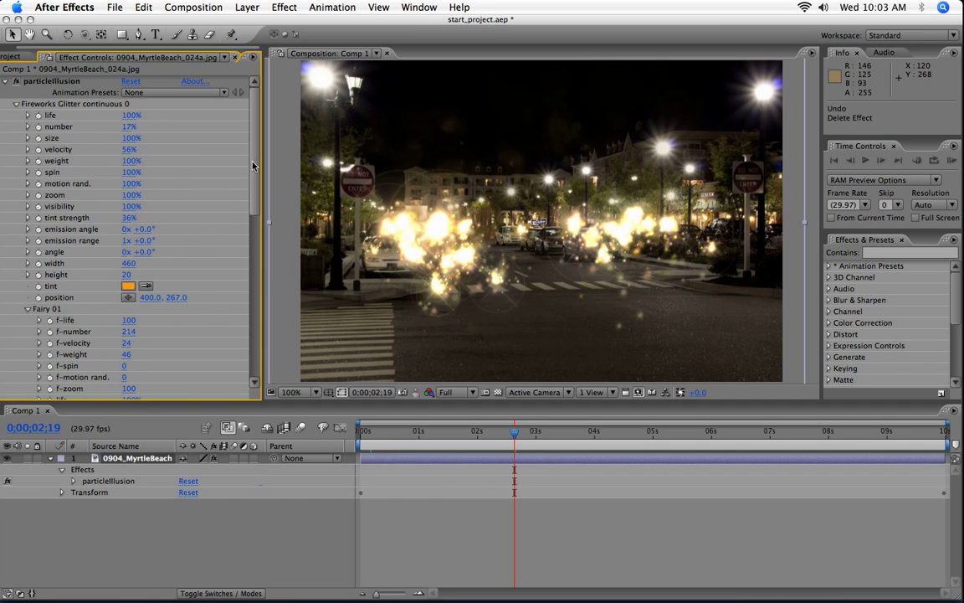
pyautogui.scroll(-5, 258, 232)
pyautogui.scroll(-3, 258, 232)
pyautogui.scroll(5, 258, 243)
pyautogui.scroll(-9, 264, 276)
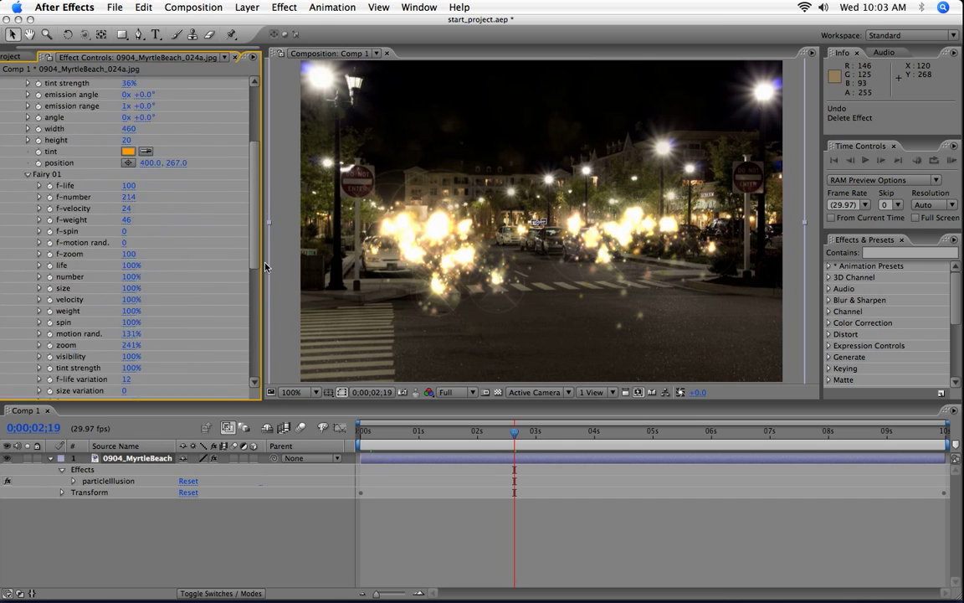
pyautogui.scroll(12, 256, 167)
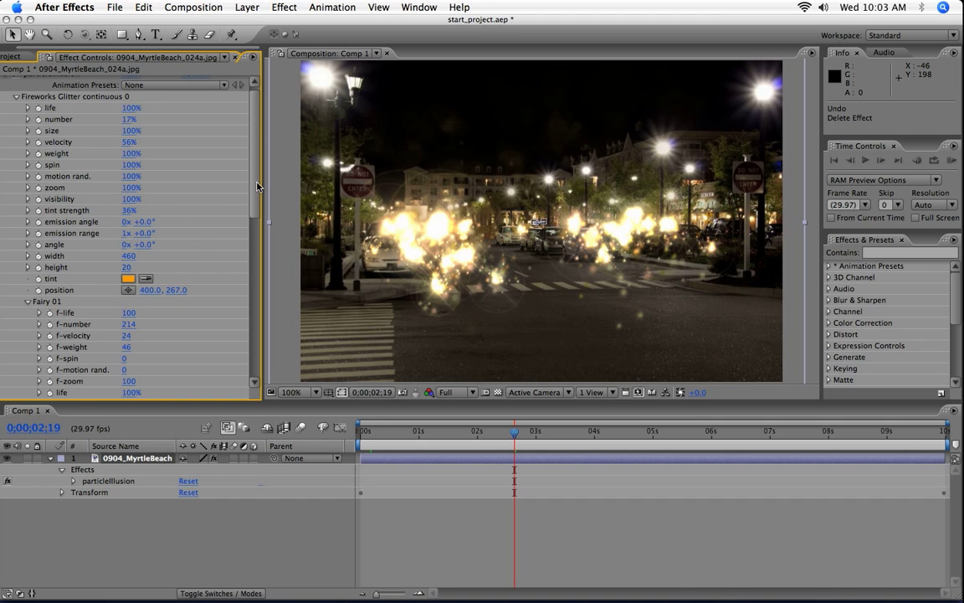
pyautogui.scroll(-3, 88, 198)
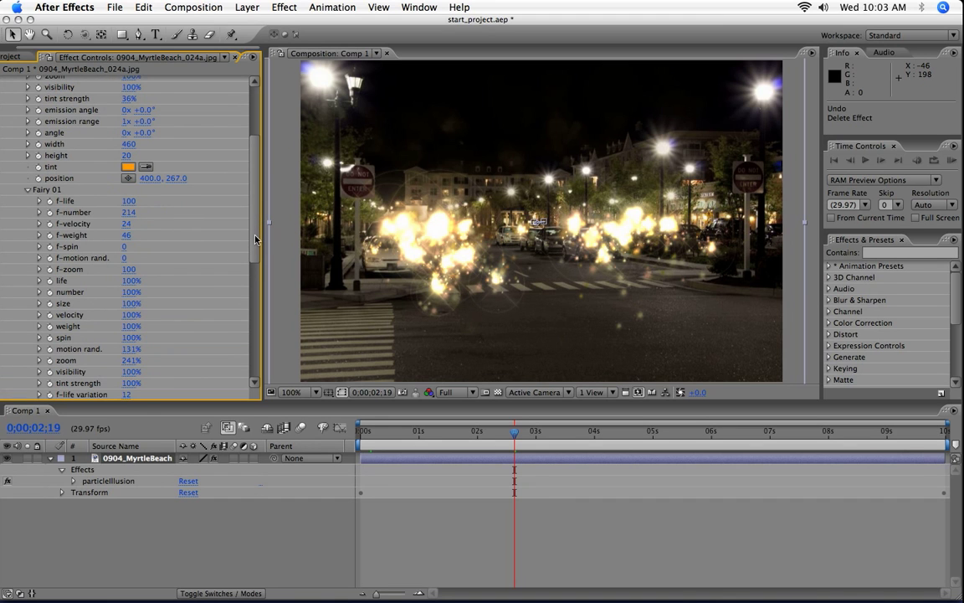
pyautogui.scroll(-5, 255, 241)
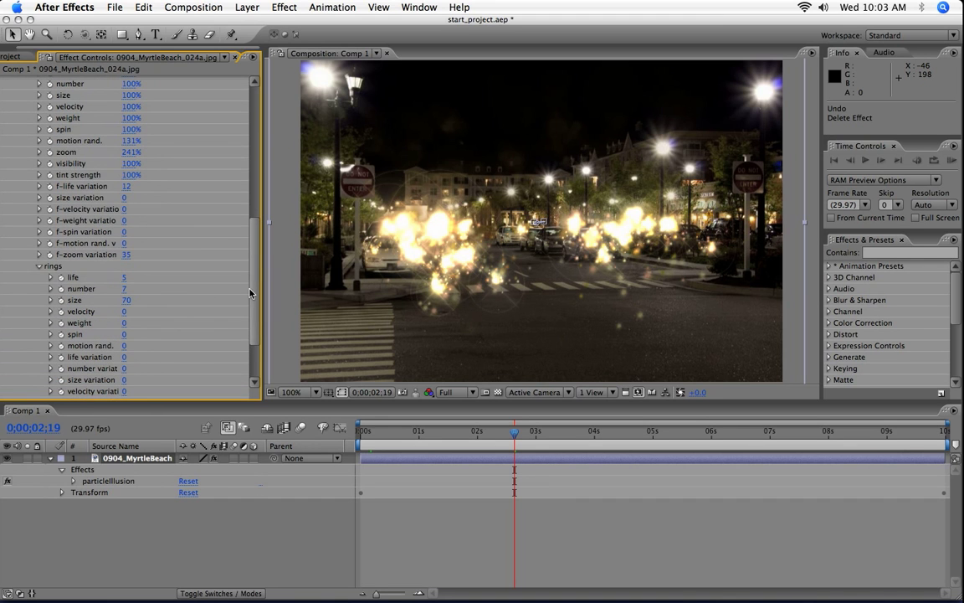
pyautogui.scroll(10, 225, 262)
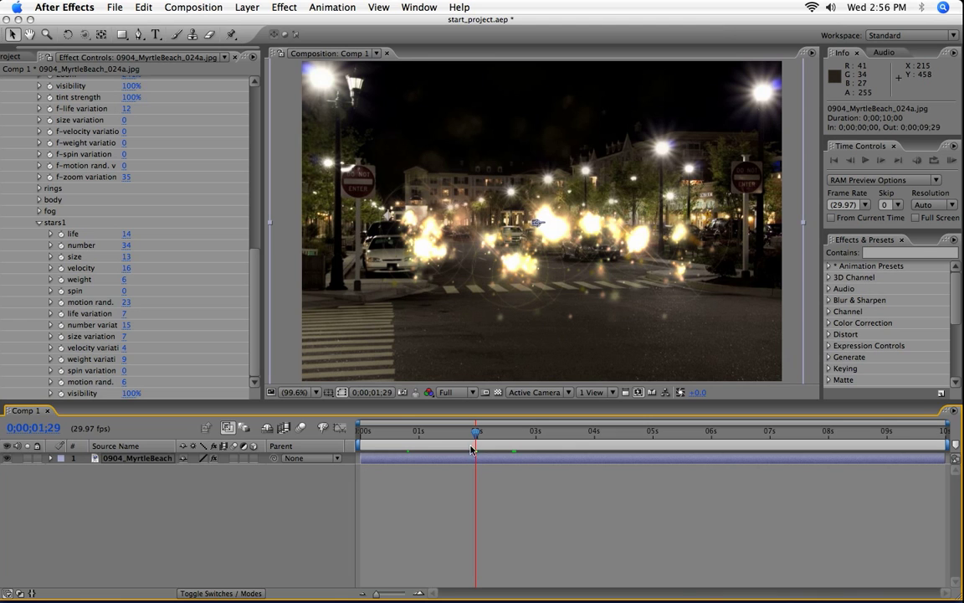
# Step: Drag the current-time indicator back to 0;00;00;02
pyautogui.moveTo(476, 432); pyautogui.dragTo(365, 433)
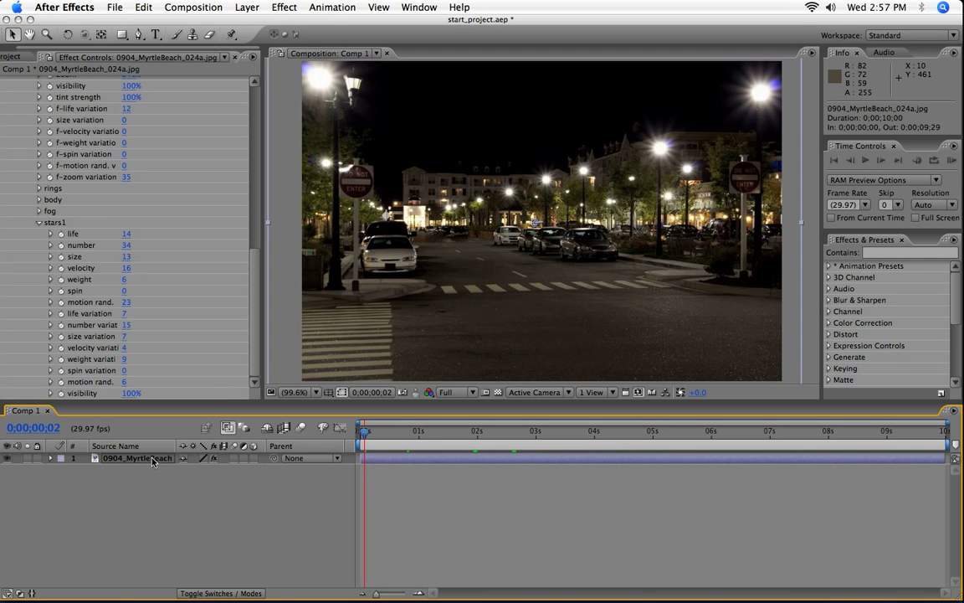
# Step: Copy the particleIllusion effect and delete it from the street footage
pyautogui.scroll(15, 233, 236)
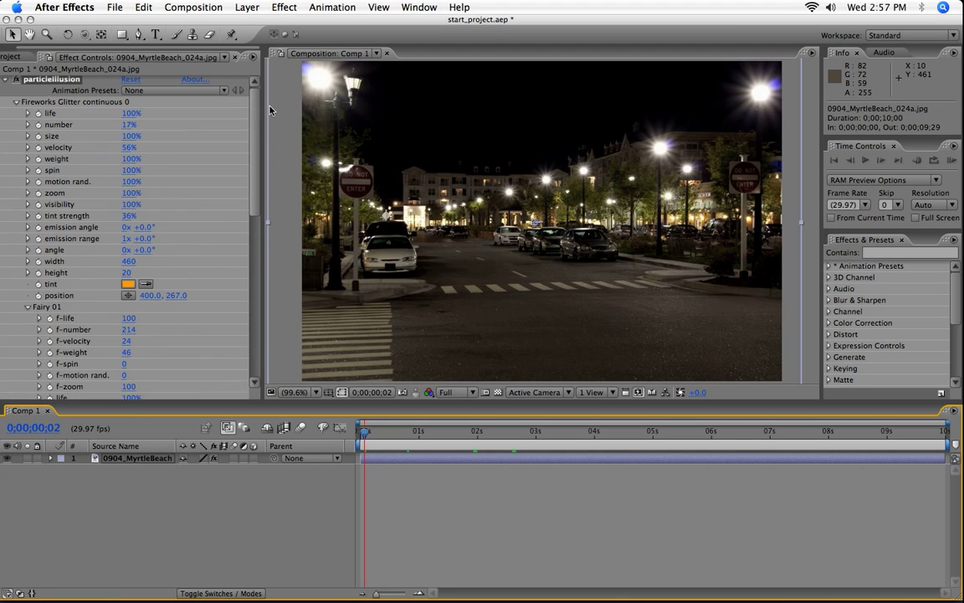
pyautogui.click(75, 82)
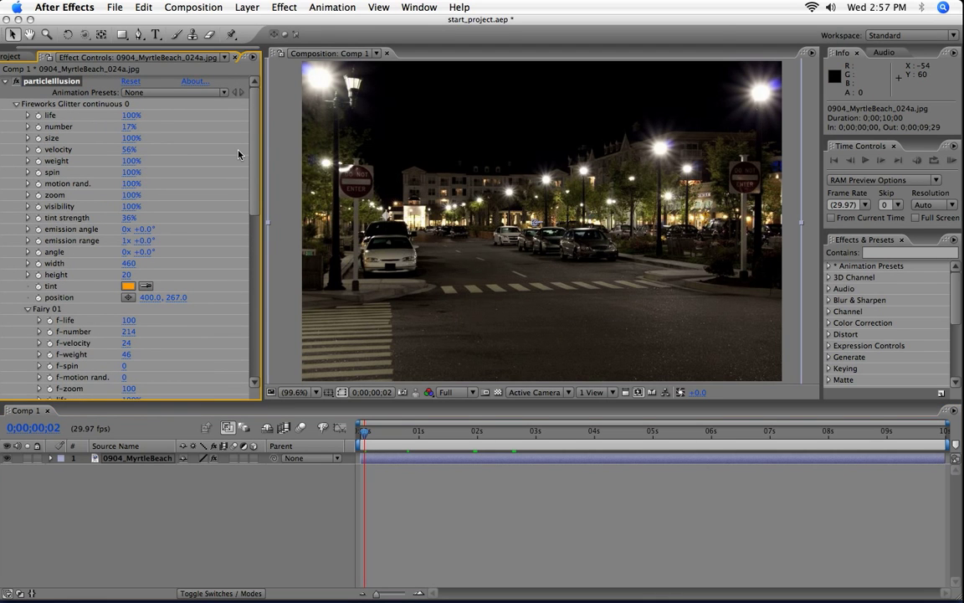
pyautogui.press('super+c')
pyautogui.press('Delete')
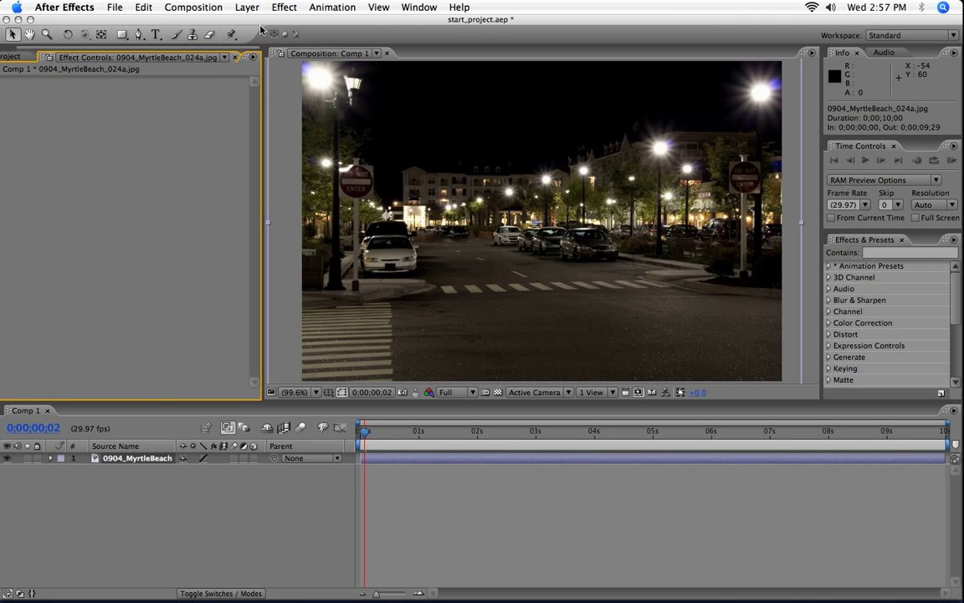
# Step: Create a new Adjustment Layer and paste particleIllusion onto it
pyautogui.click(246, 7)
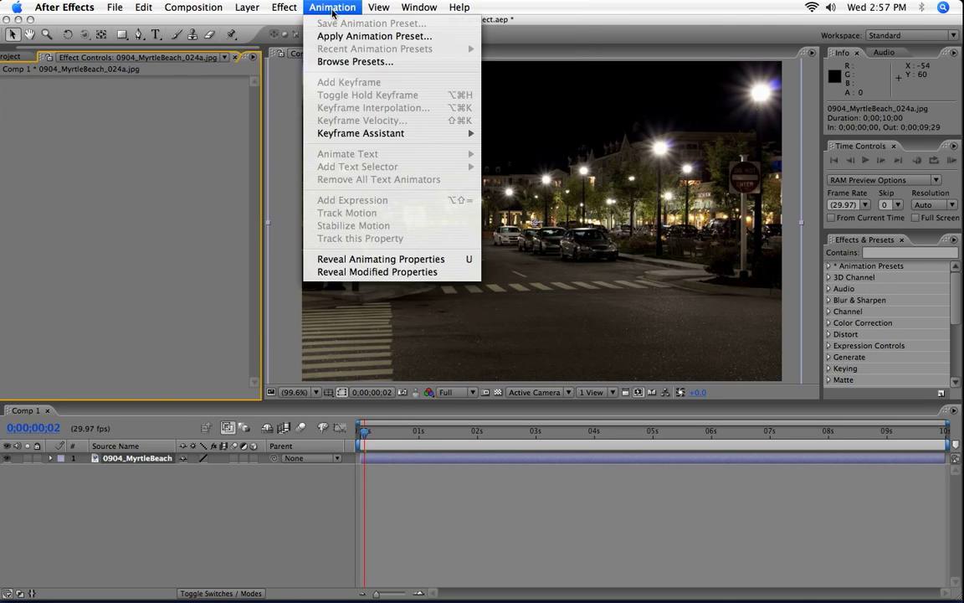
pyautogui.moveTo(256, 23)
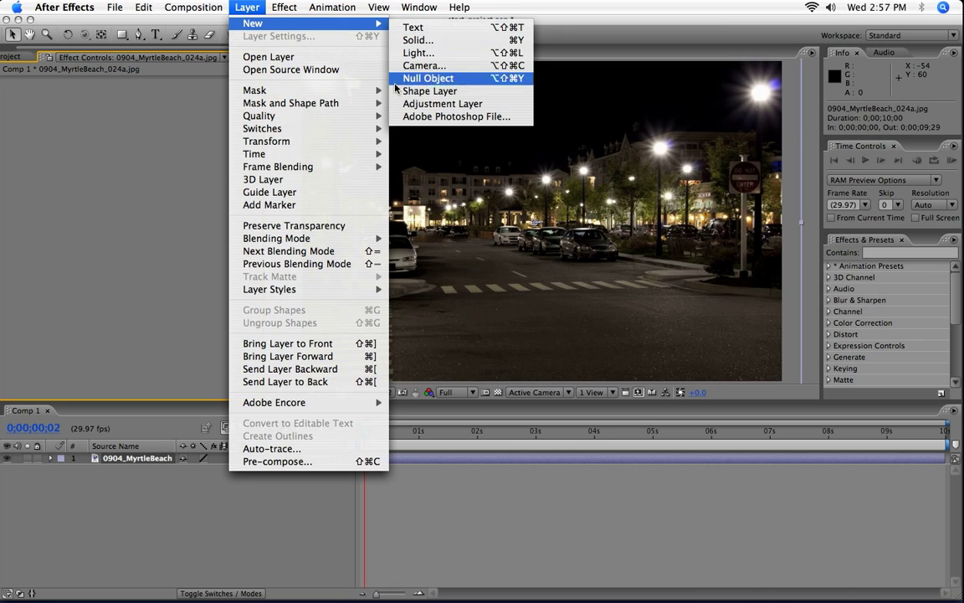
pyautogui.click(411, 104)
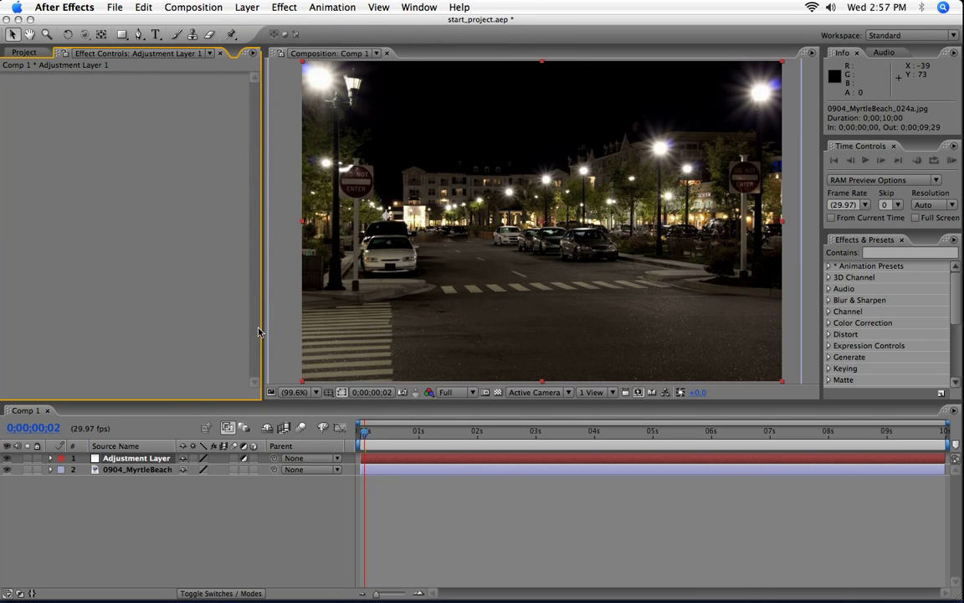
pyautogui.click(136, 7)
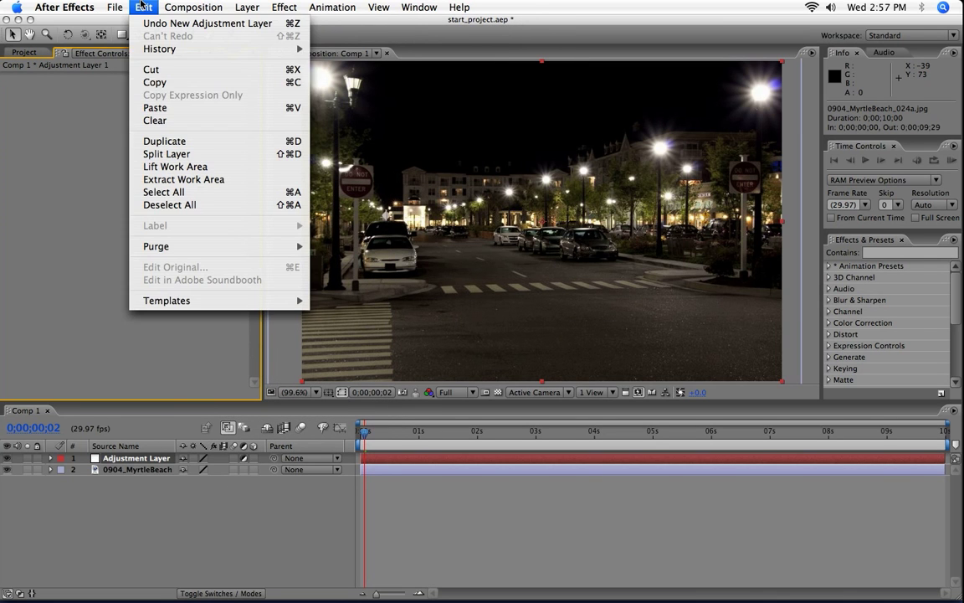
pyautogui.click(172, 110)
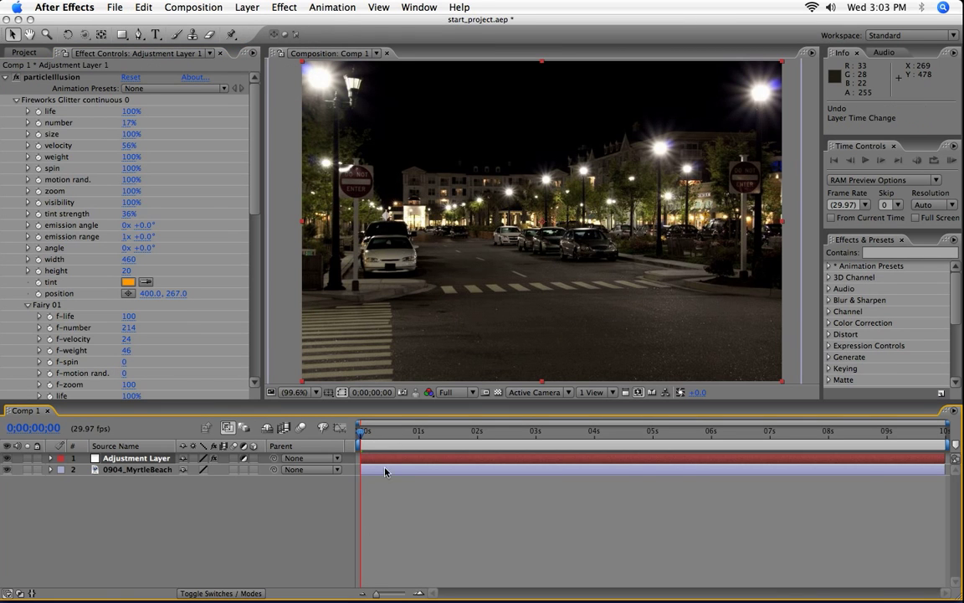
# Step: Scrub to check the particles, then move the Adjustment Layer's In point to -0;00;02;12
pyautogui.click(525, 430)
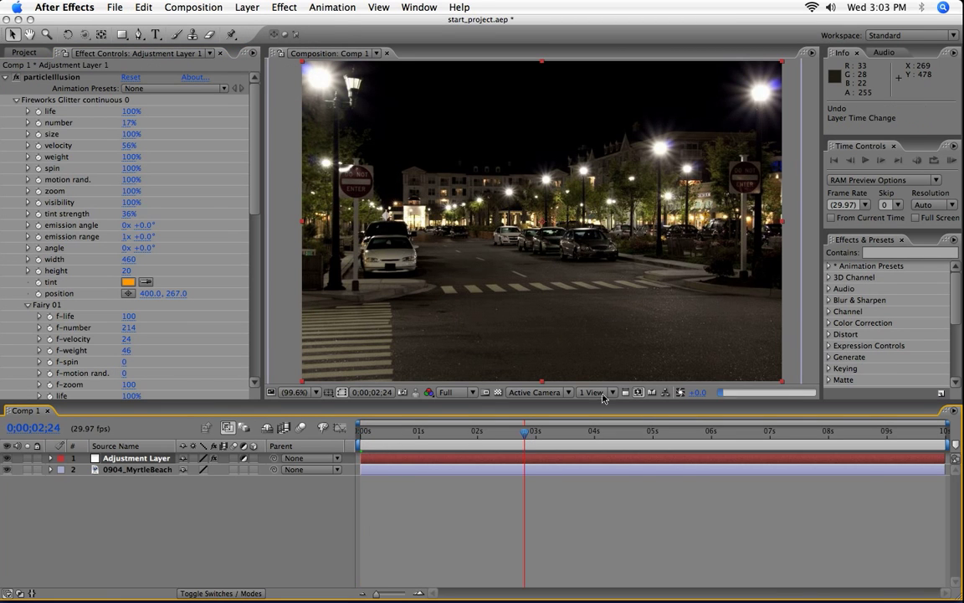
pyautogui.click(393, 430)
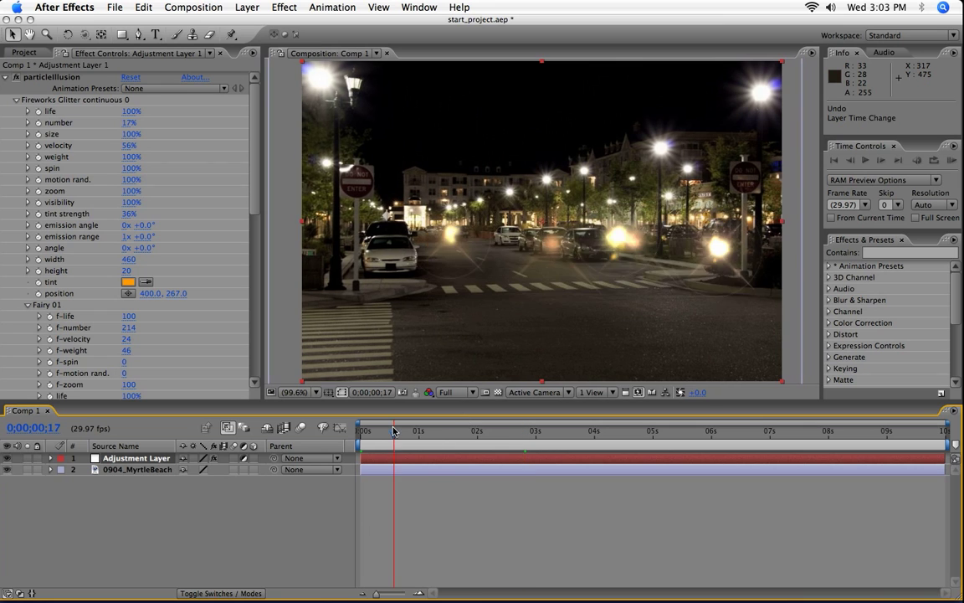
pyautogui.press('Home')
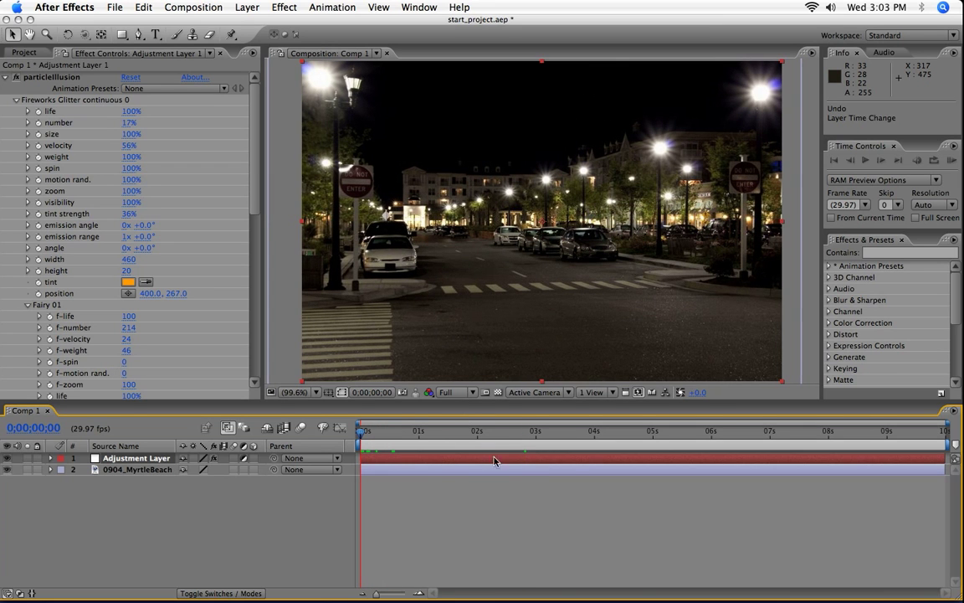
pyautogui.moveTo(574, 464); pyautogui.dragTo(360, 463)
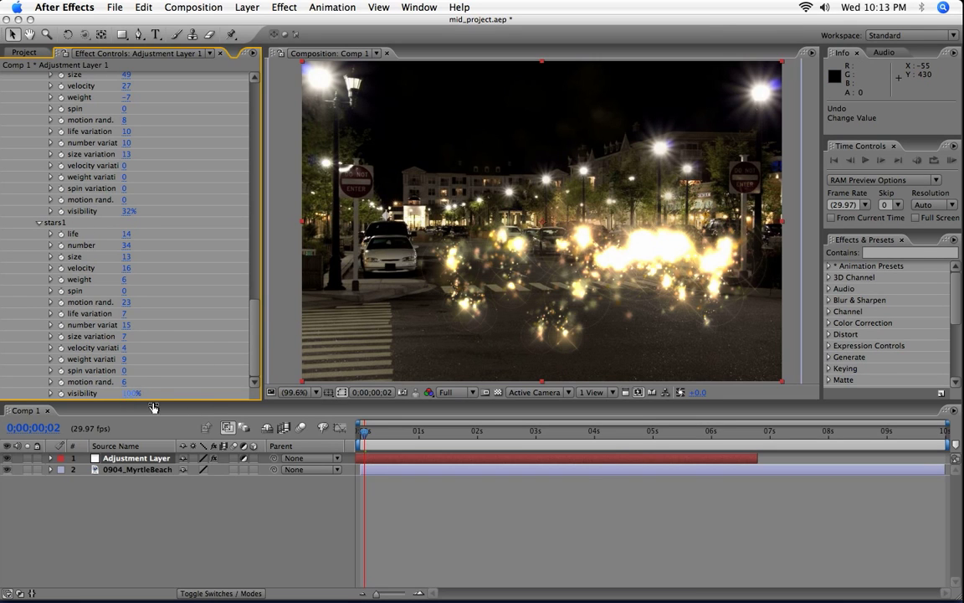
# Step: Set stars1 visibility to 0%, then restore it to 100%
pyautogui.click(130, 392)
pyautogui.write('0')
pyautogui.press('Return')
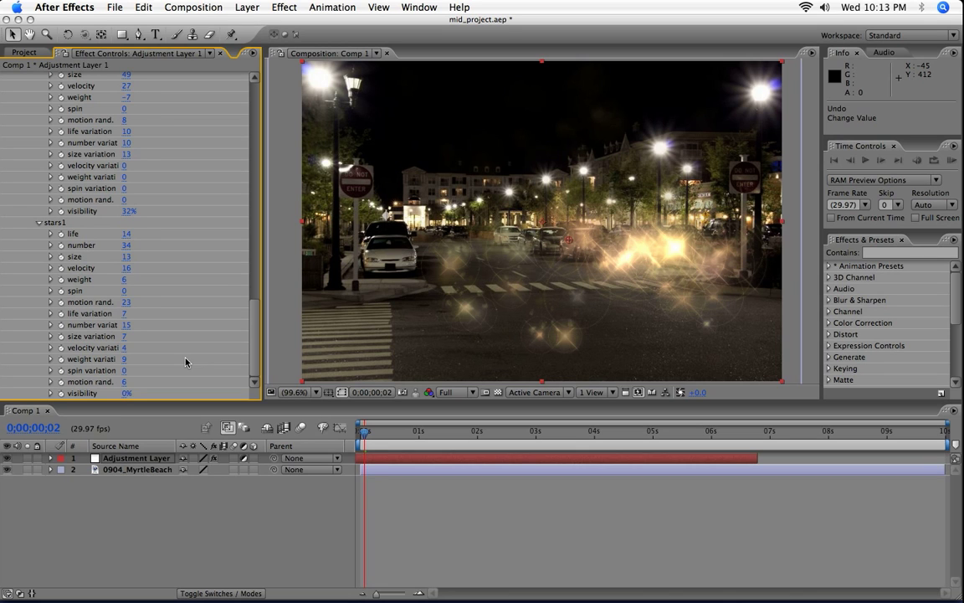
pyautogui.moveTo(126, 393); pyautogui.dragTo(138, 392)
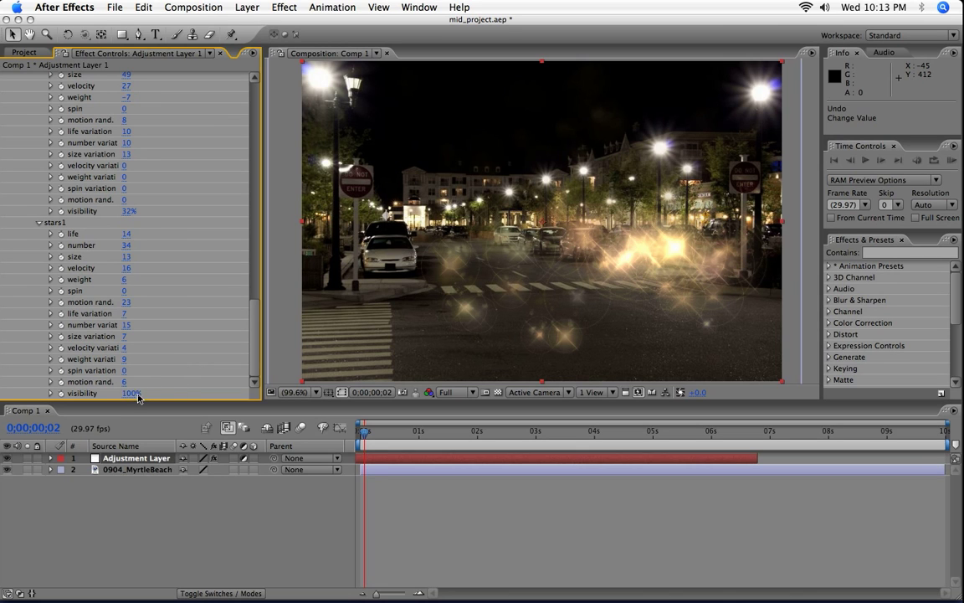
# Step: Set the stars1 number to 0 and play a preview
pyautogui.click(126, 253)
pyautogui.write('0')
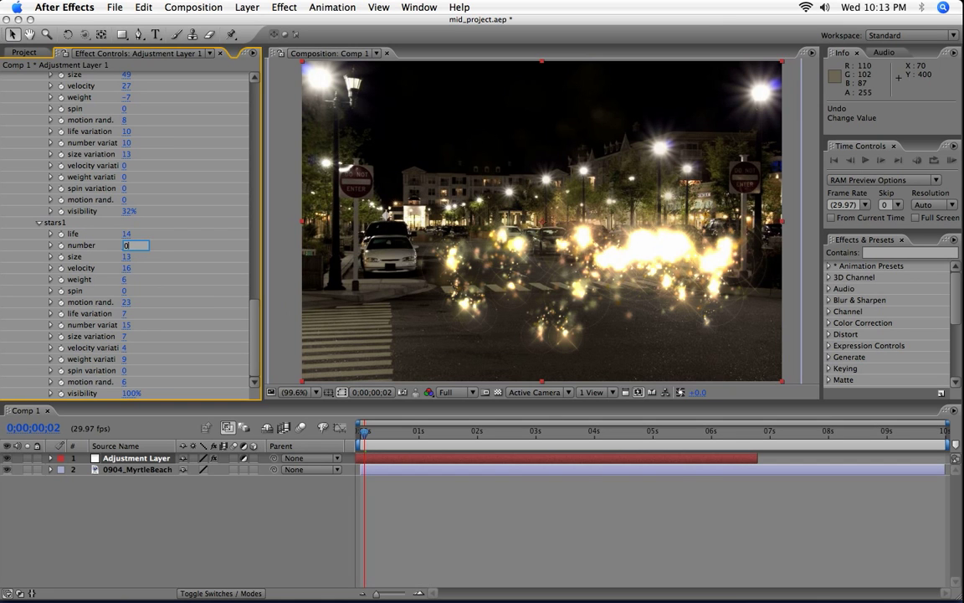
pyautogui.press('Return')
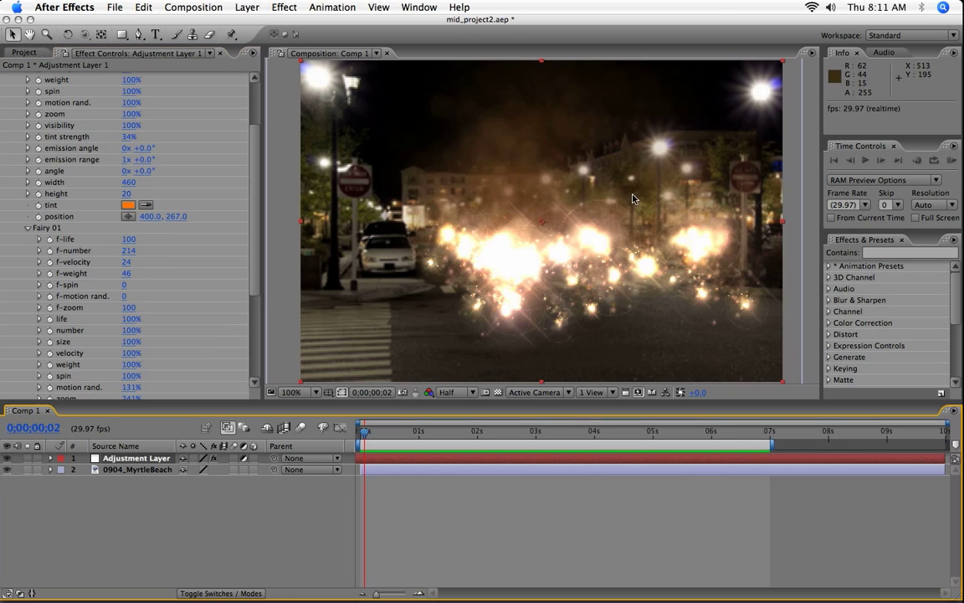
pyautogui.press('space')
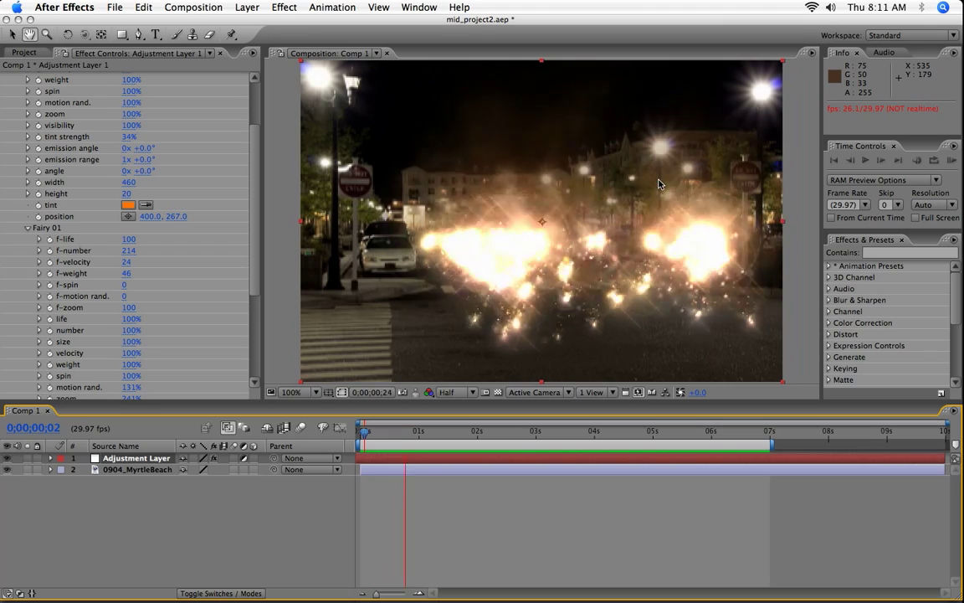